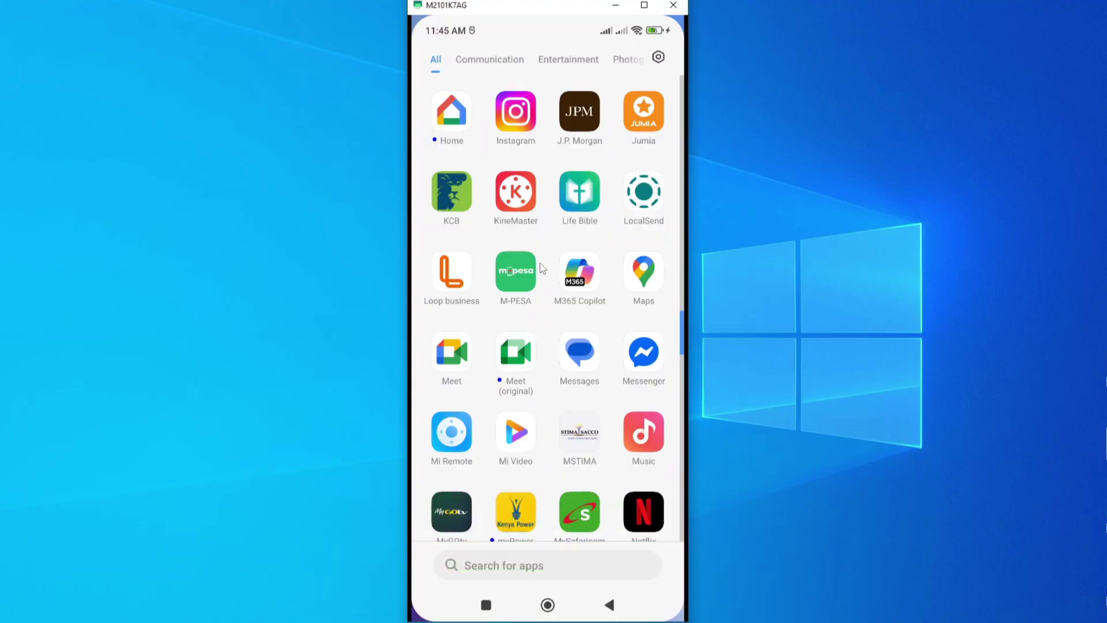
drag(524, 278, 531, 438)
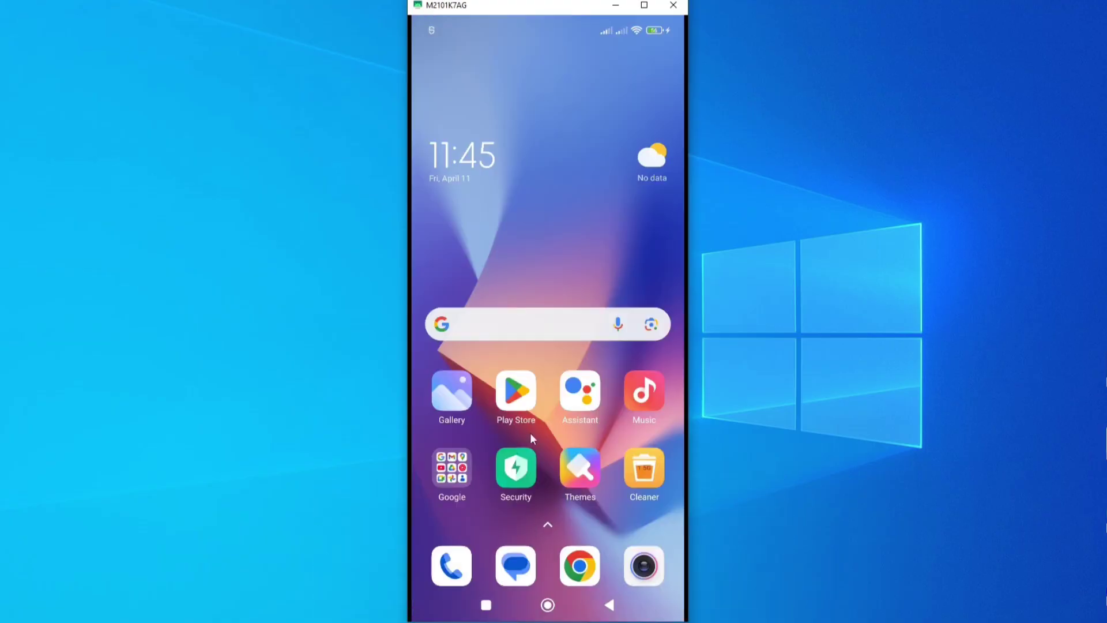
click(525, 399)
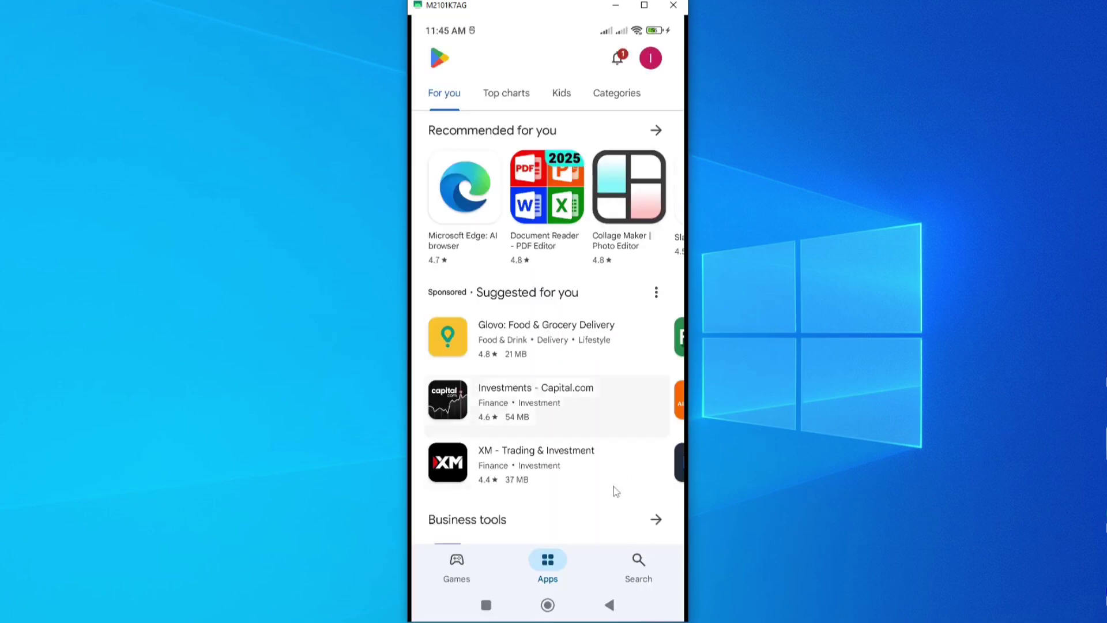
click(638, 565)
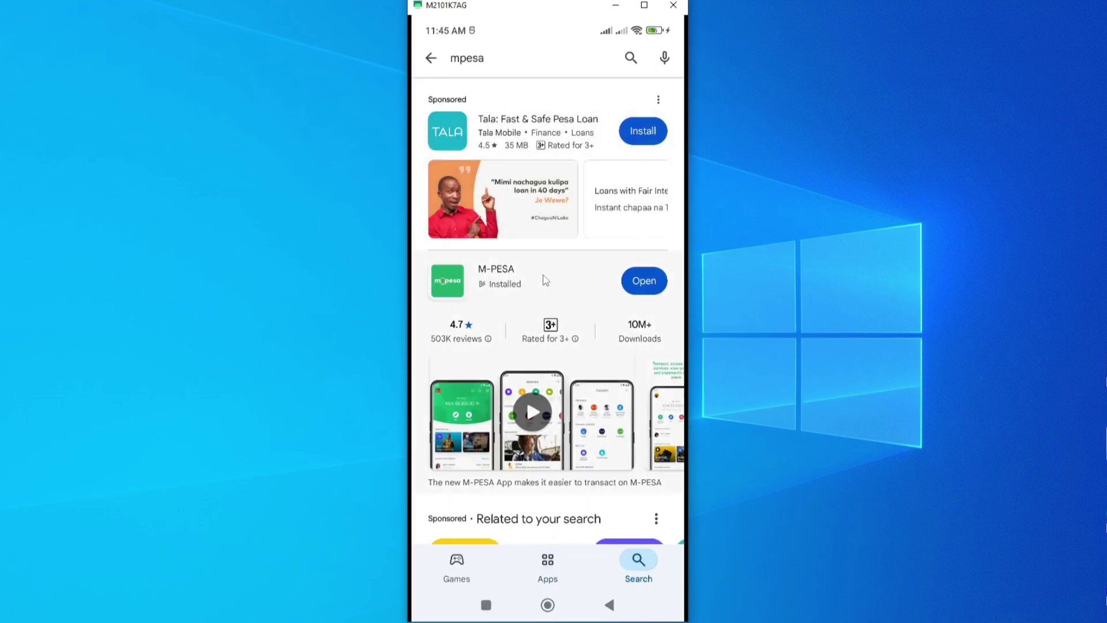
click(546, 281)
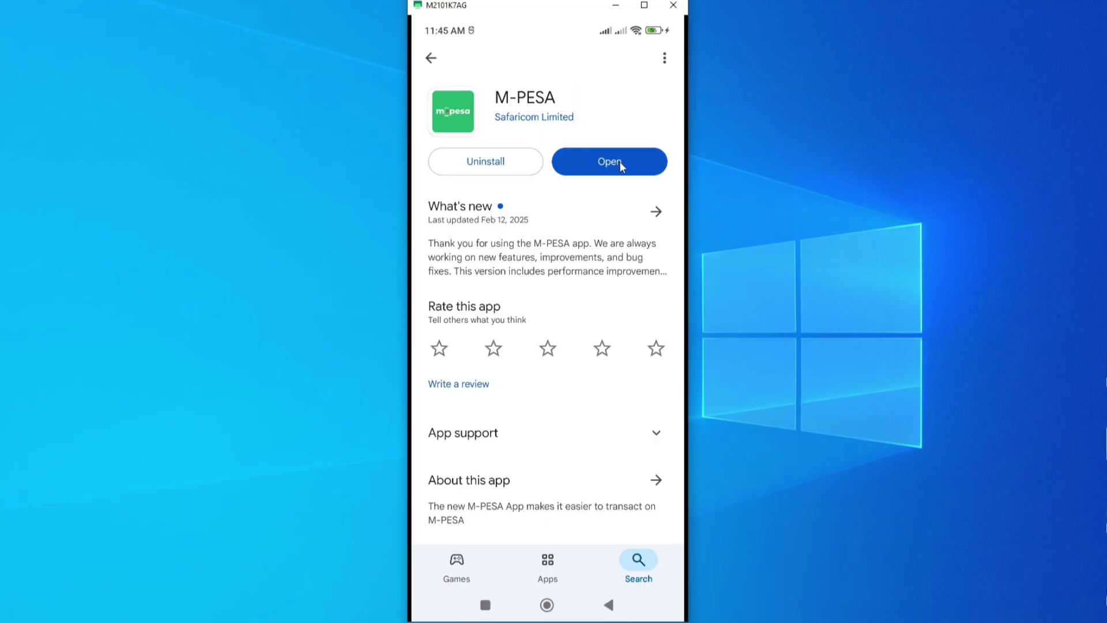
click(547, 605)
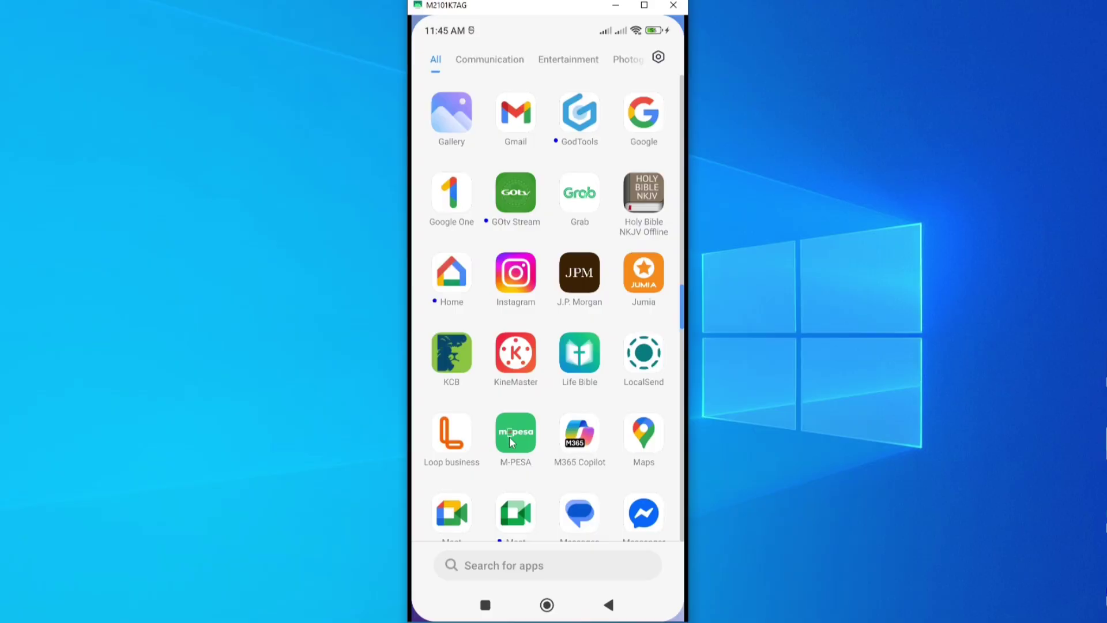
Launch M-PESA from the app drawer and sign in with the M-PESA PIN.
click(510, 437)
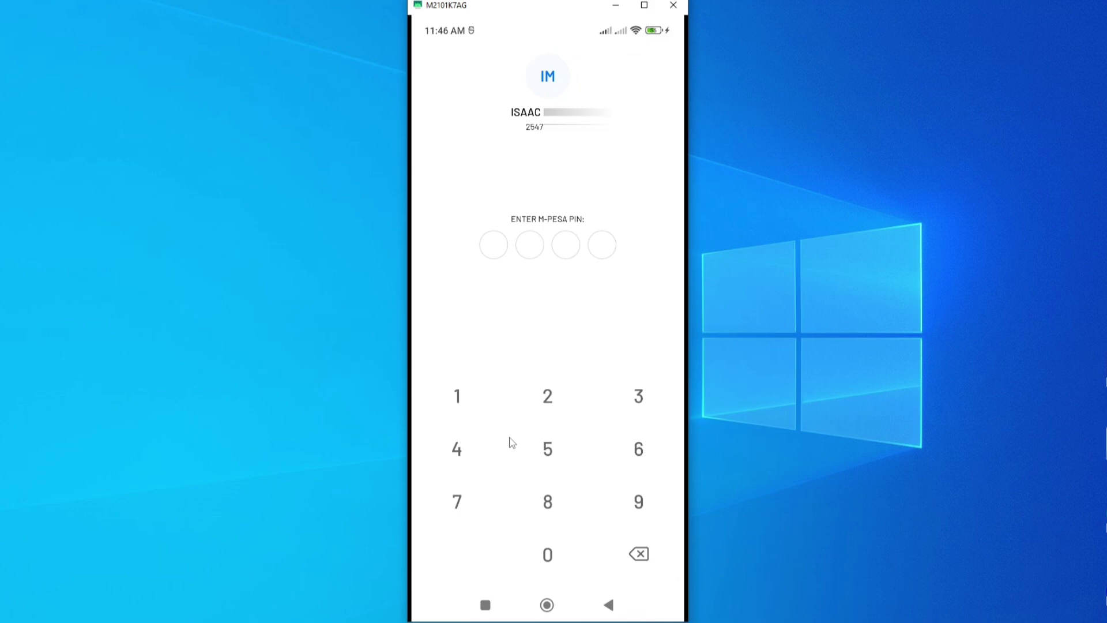
click(510, 441)
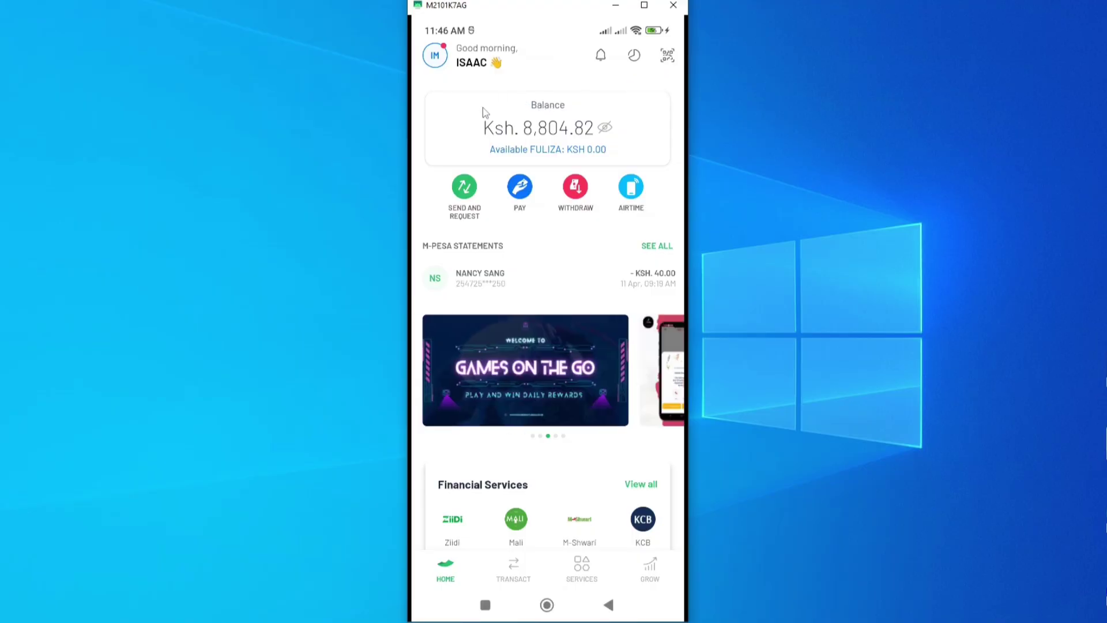
Hide the balance and statement amounts with the eye toggle, then bring up Send and Request.
click(605, 128)
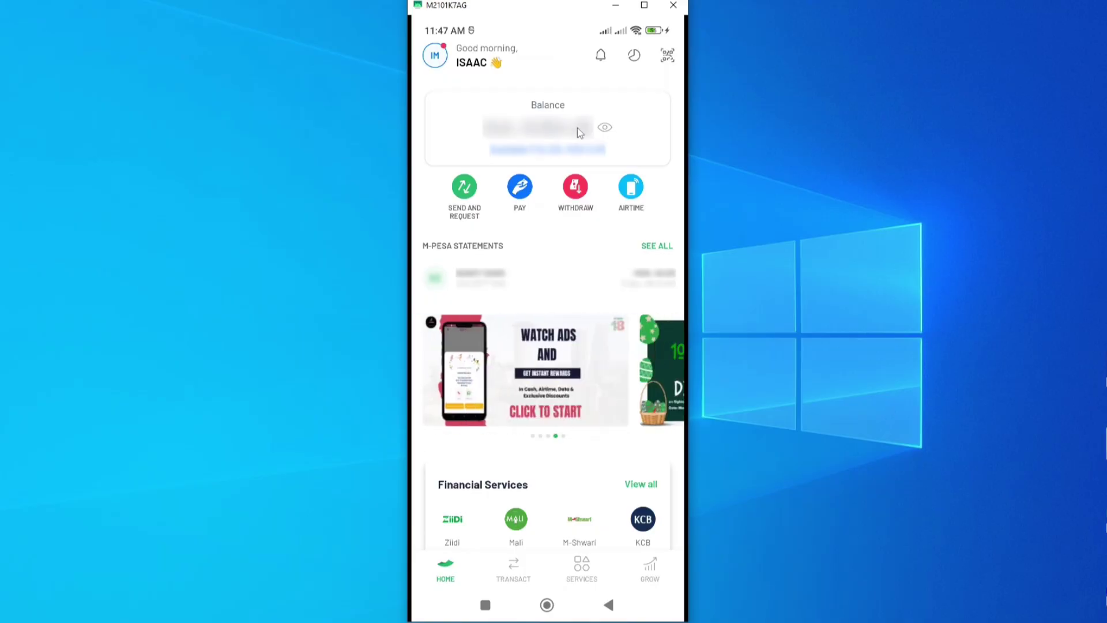
click(606, 129)
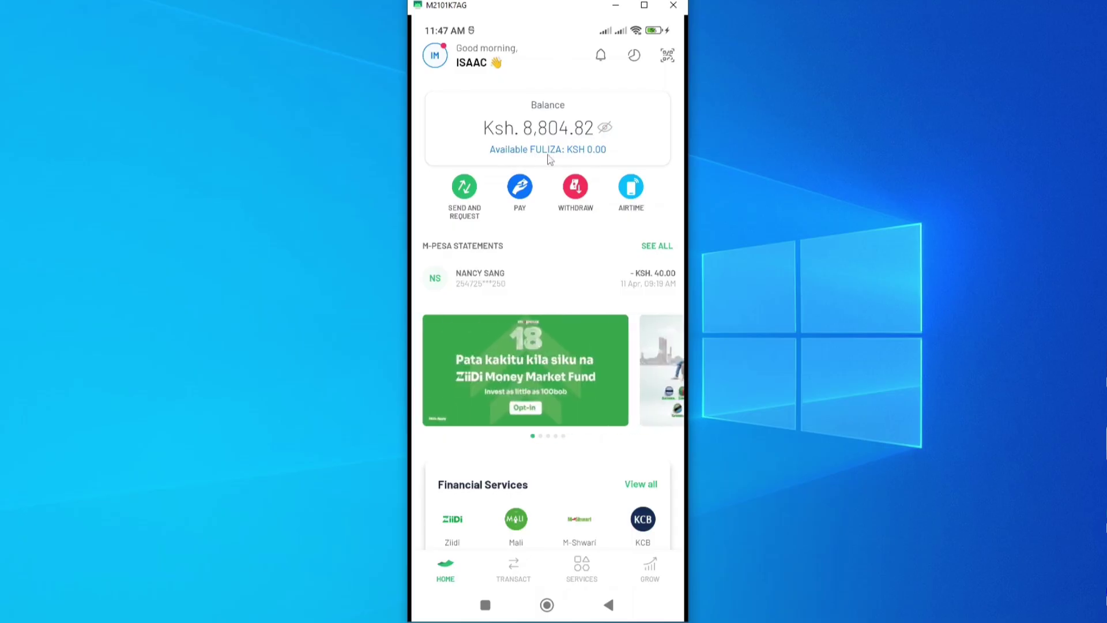
click(612, 129)
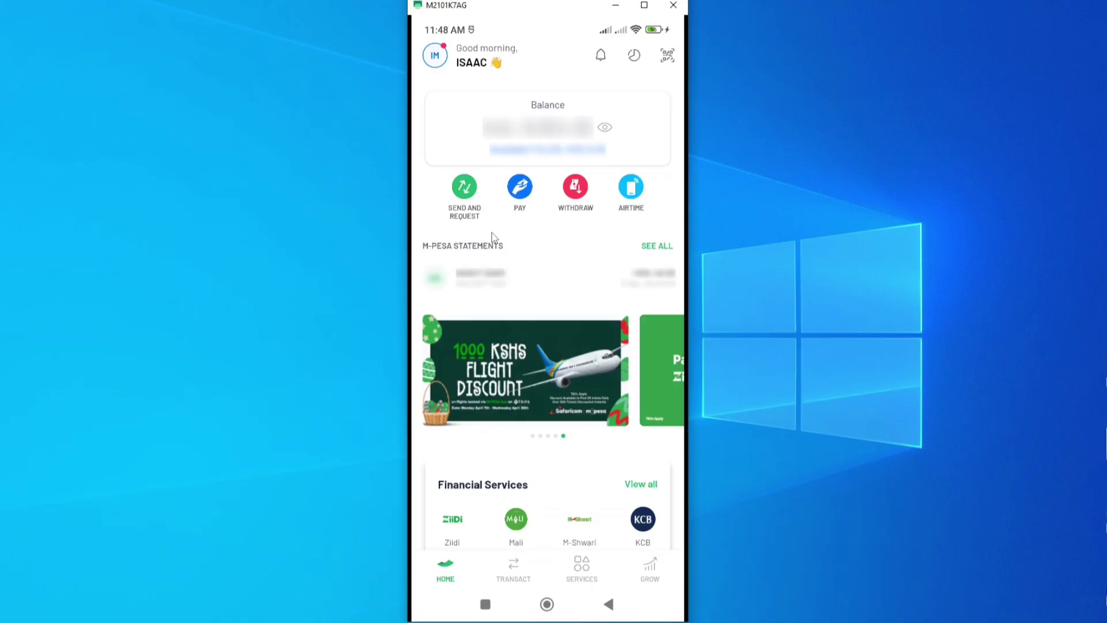
click(466, 192)
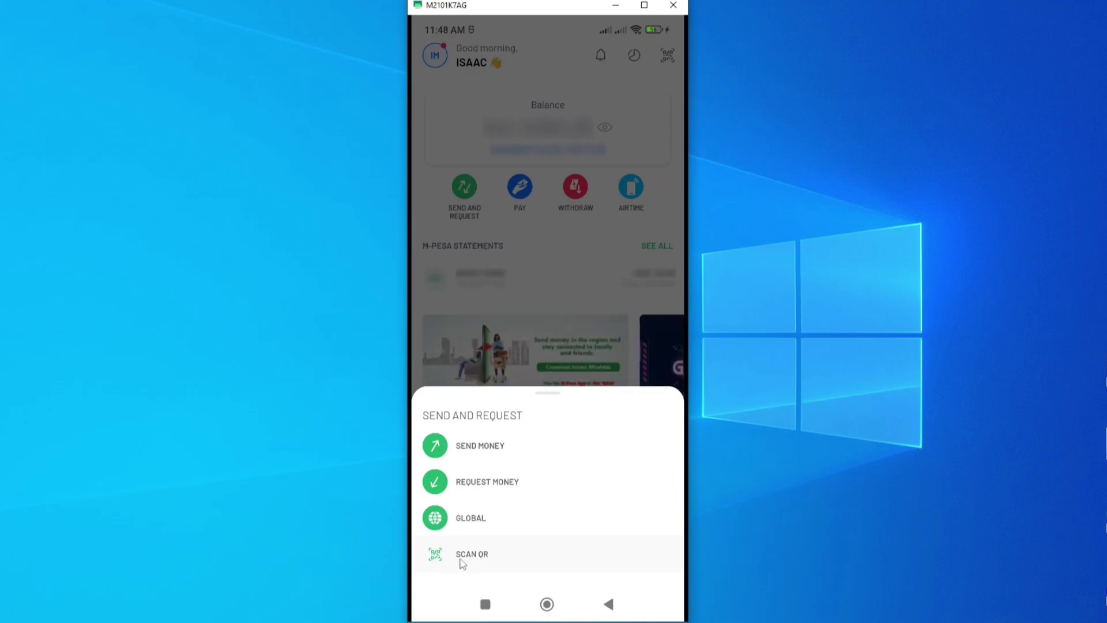
Choose Send Money to reach the recipient phone-number entry screen.
click(474, 447)
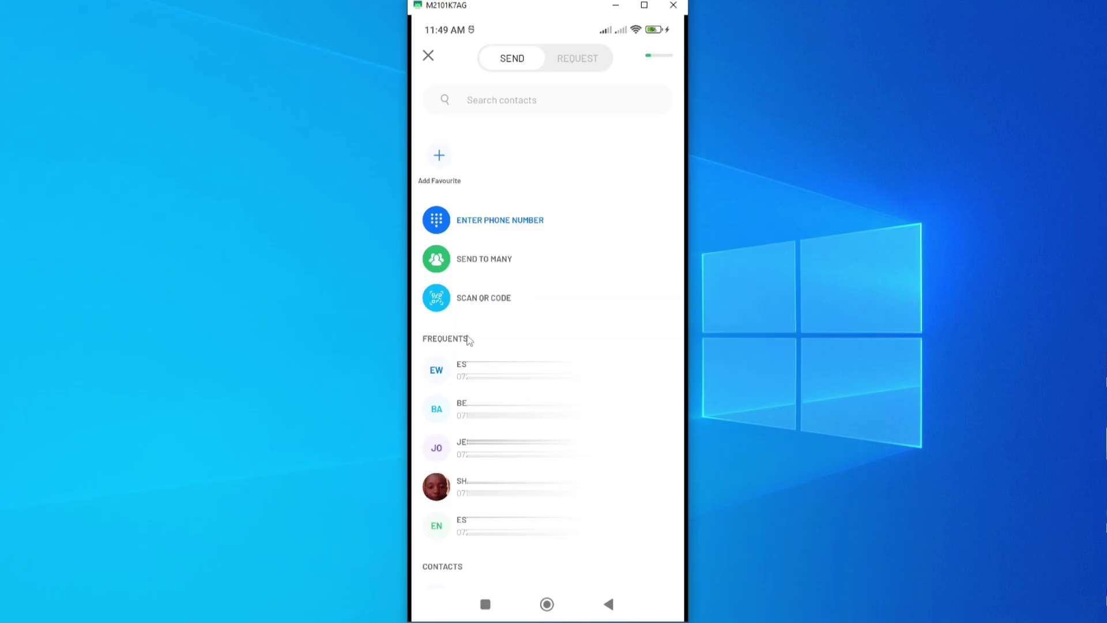
click(519, 448)
click(488, 222)
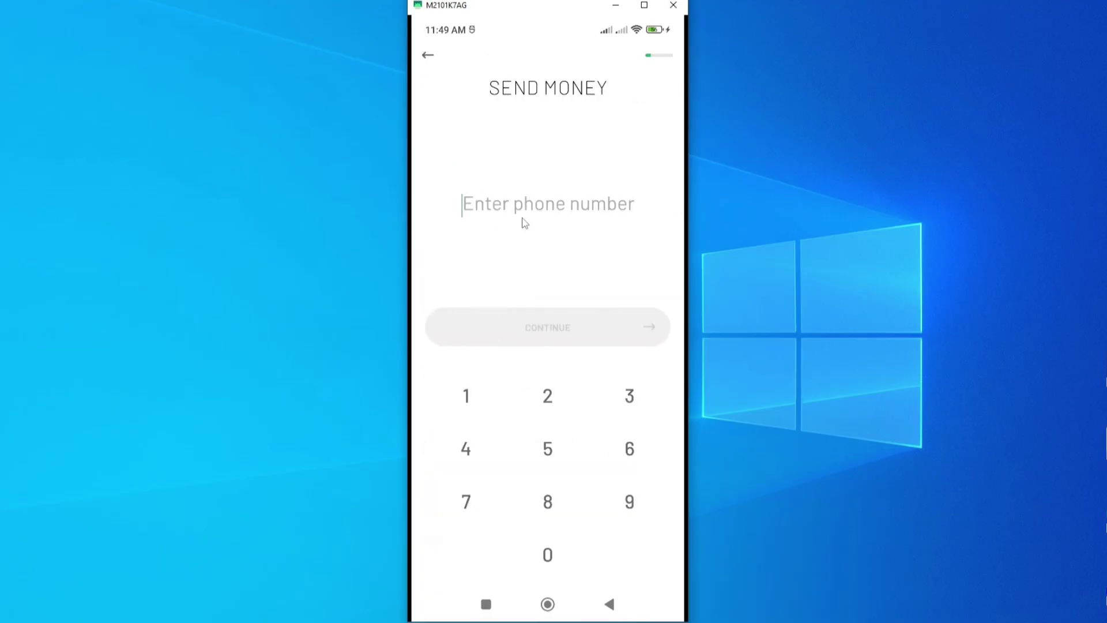
text(07)
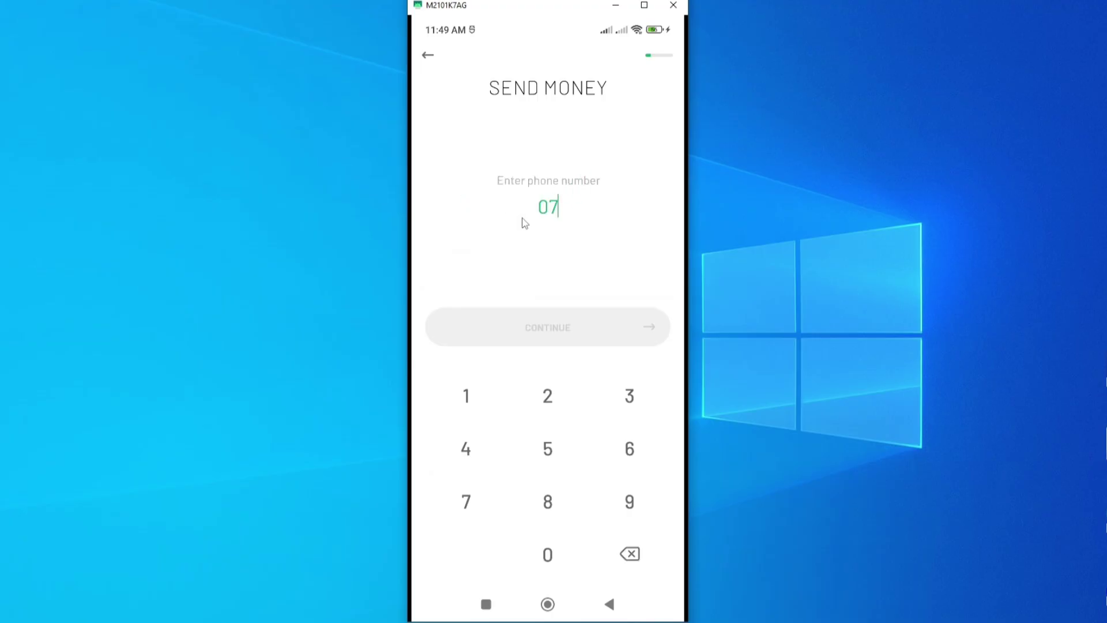
text(145)
key(BackSpace)
key(BackSpace)
key(BackSpace)
key(BackSpace)
key(BackSpace)
click(427, 55)
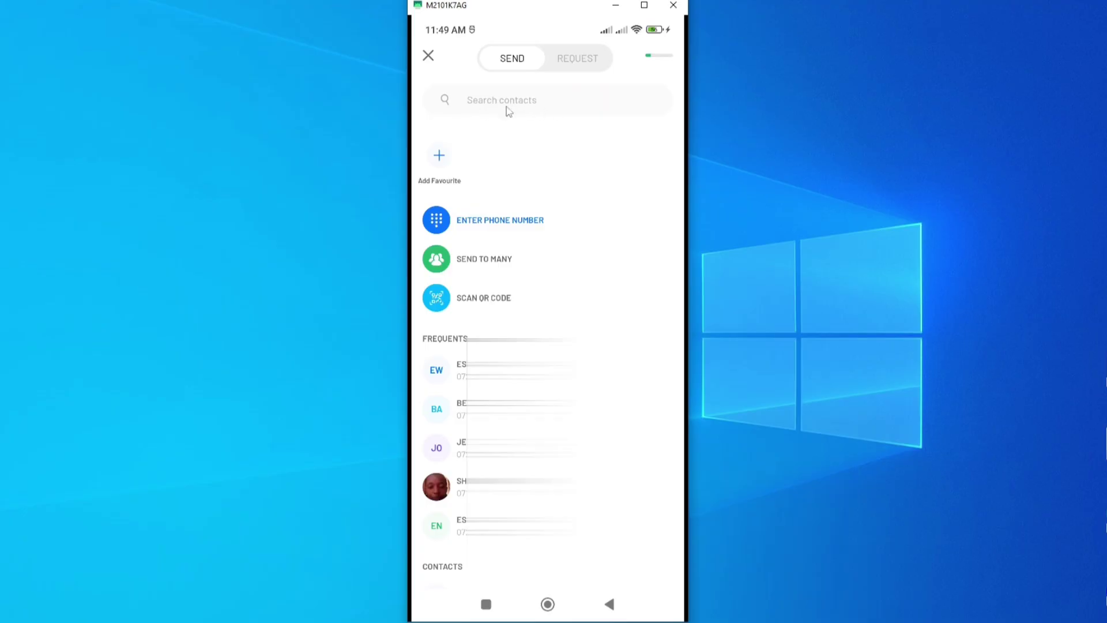
Search contacts for 'mutuli' and pick the matching contact as recipient.
click(531, 102)
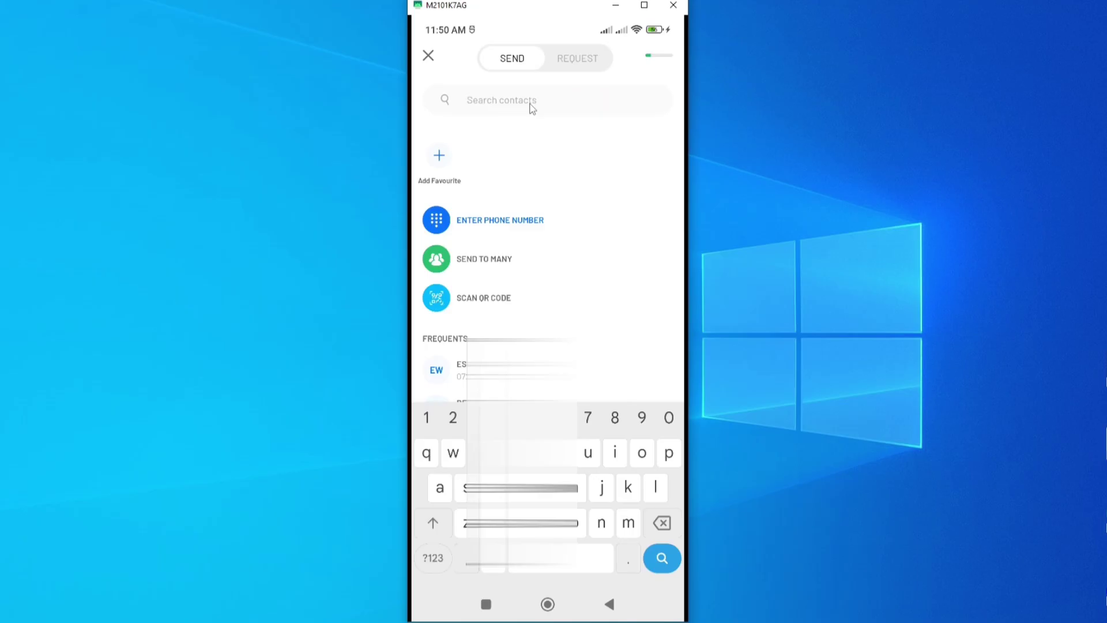
text(mu)
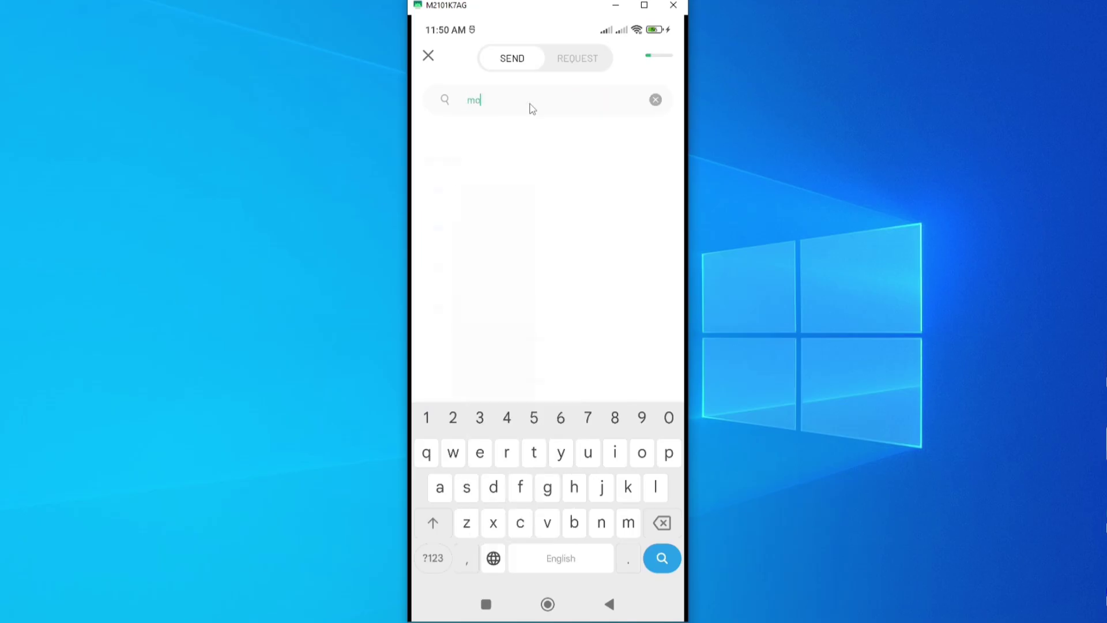
text(tuli)
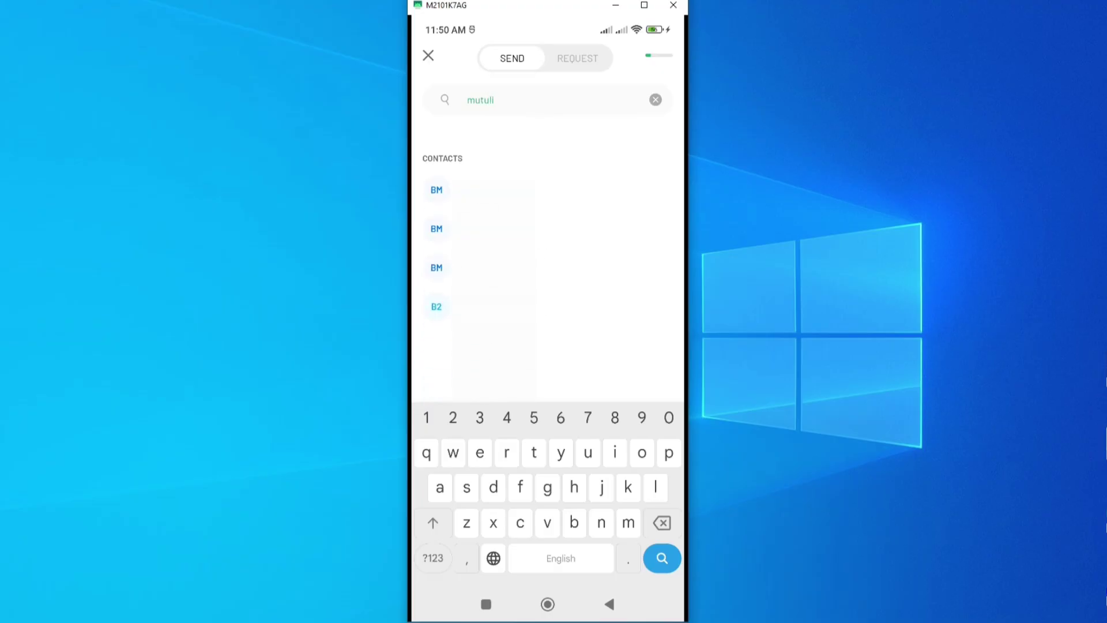
click(608, 306)
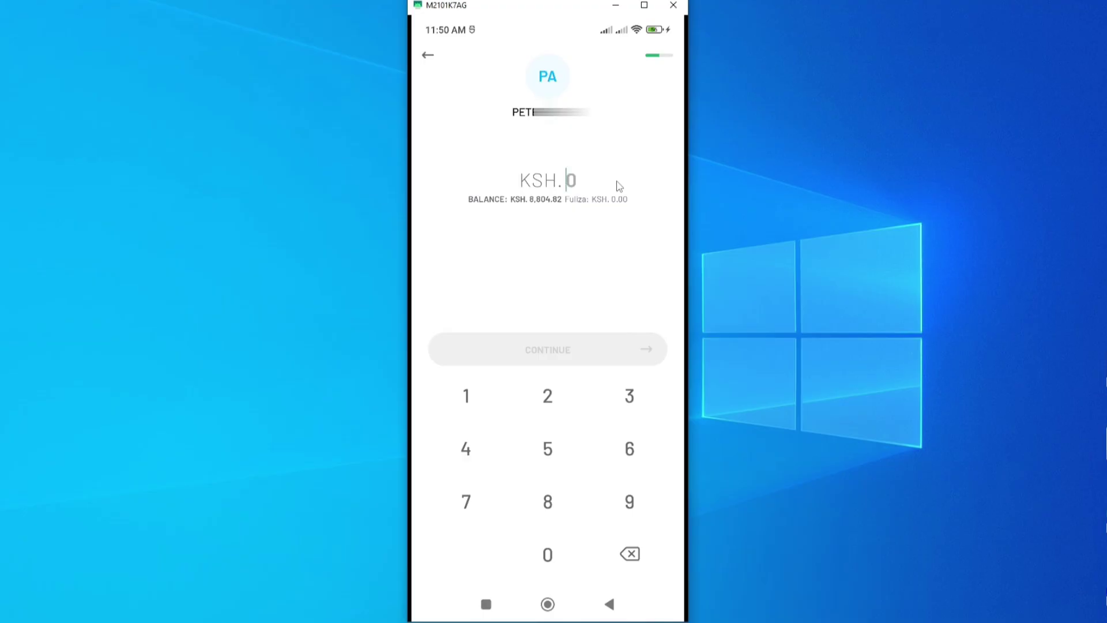
Enter KSH 950 with Add Withdrawal Fees ticked and continue to the KSH 979.00 confirmation.
text(9)
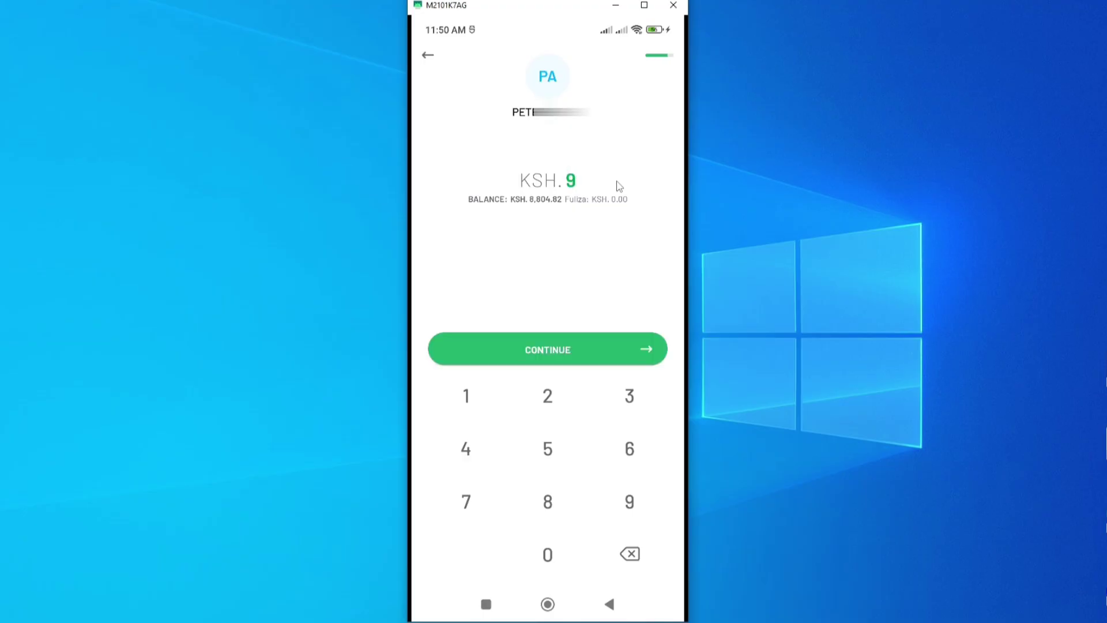
text(5)
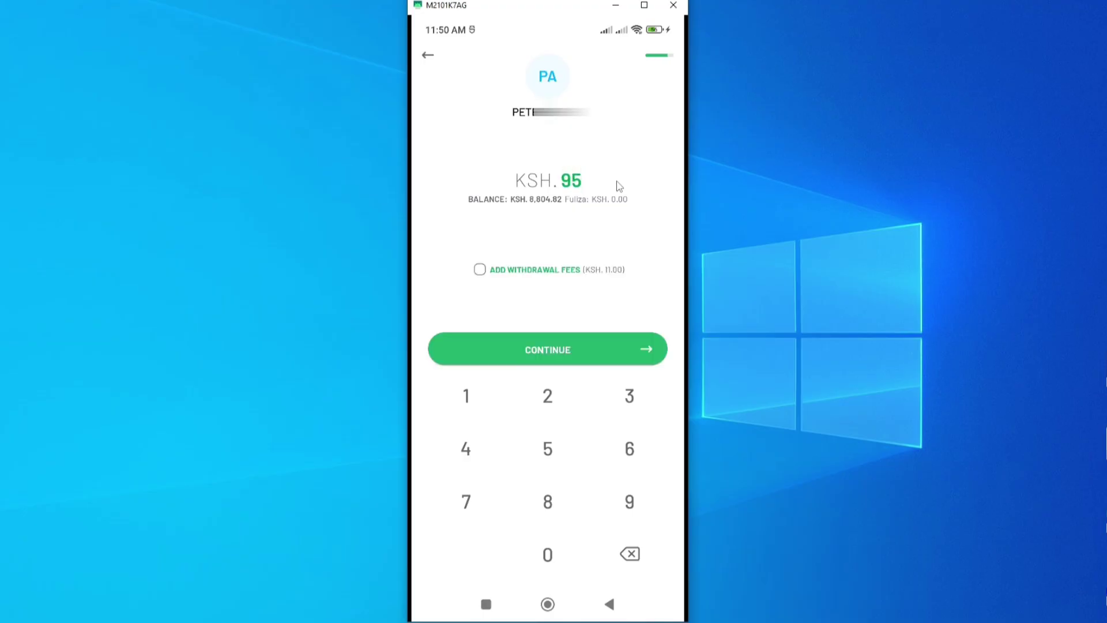
text(0)
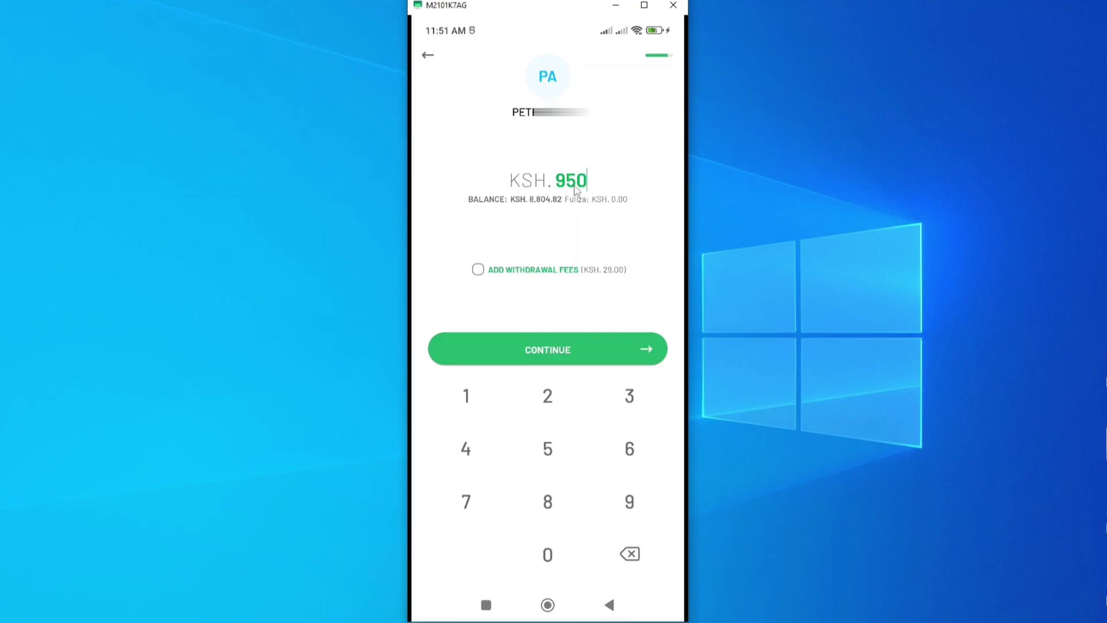
click(478, 271)
click(565, 349)
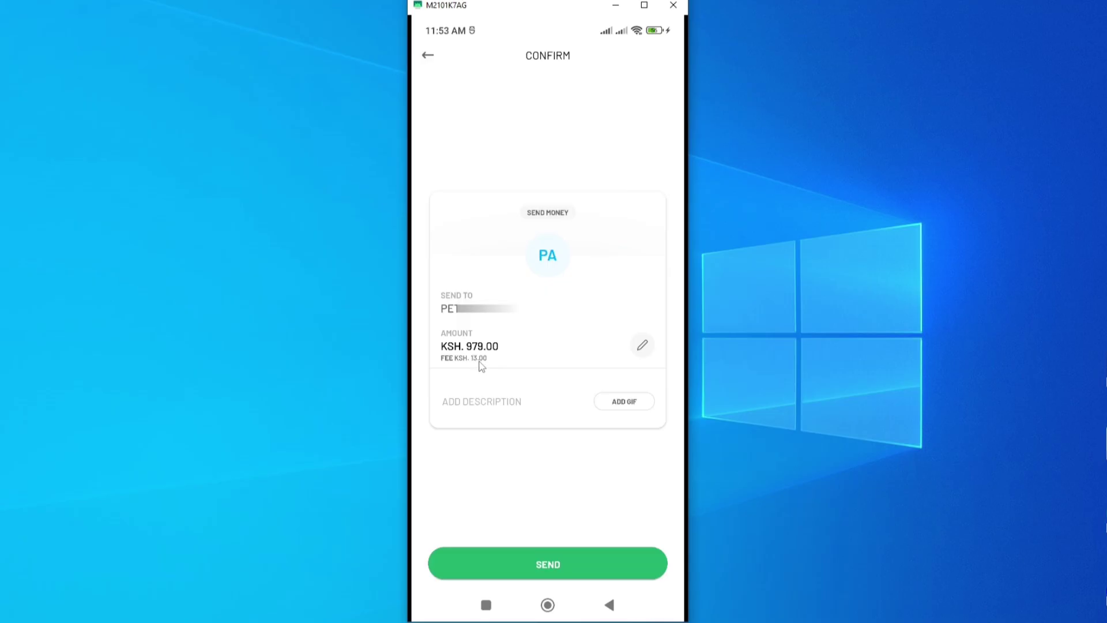
Send the KSH 979.00 transfer with the PIN and finish on the success screen.
click(551, 563)
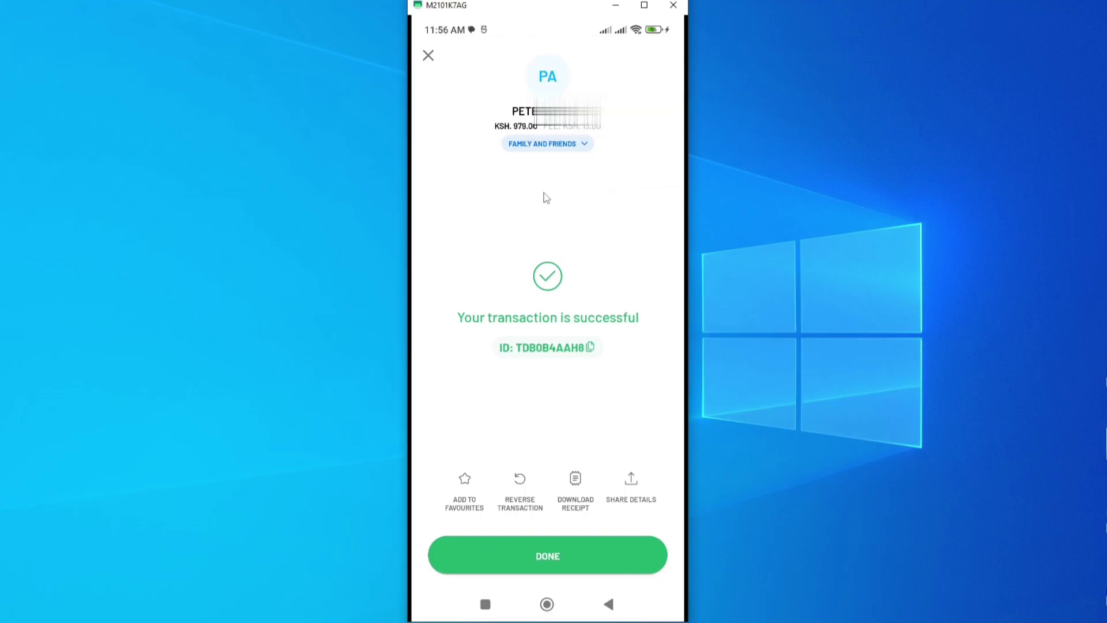
click(535, 555)
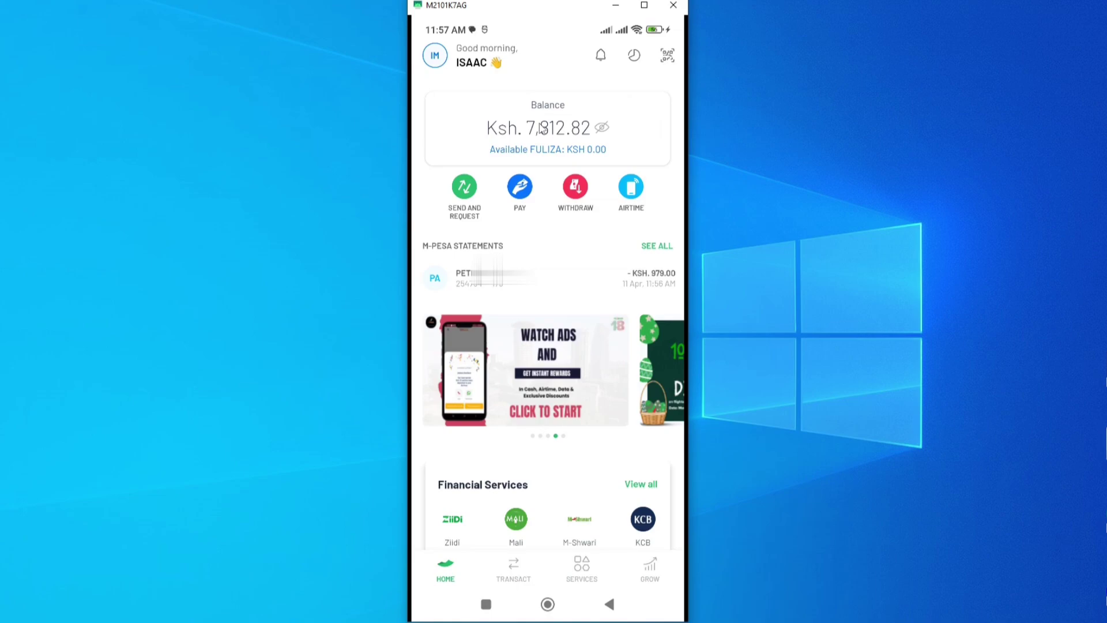
Open PAY from the home screen and choose Pay Bill.
click(522, 198)
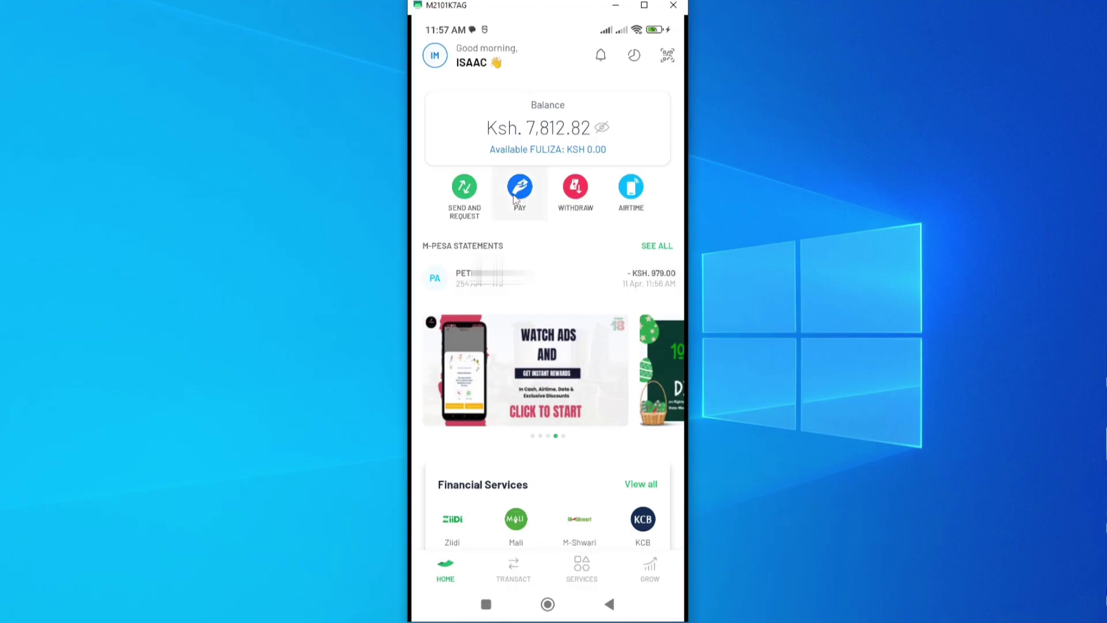
click(519, 199)
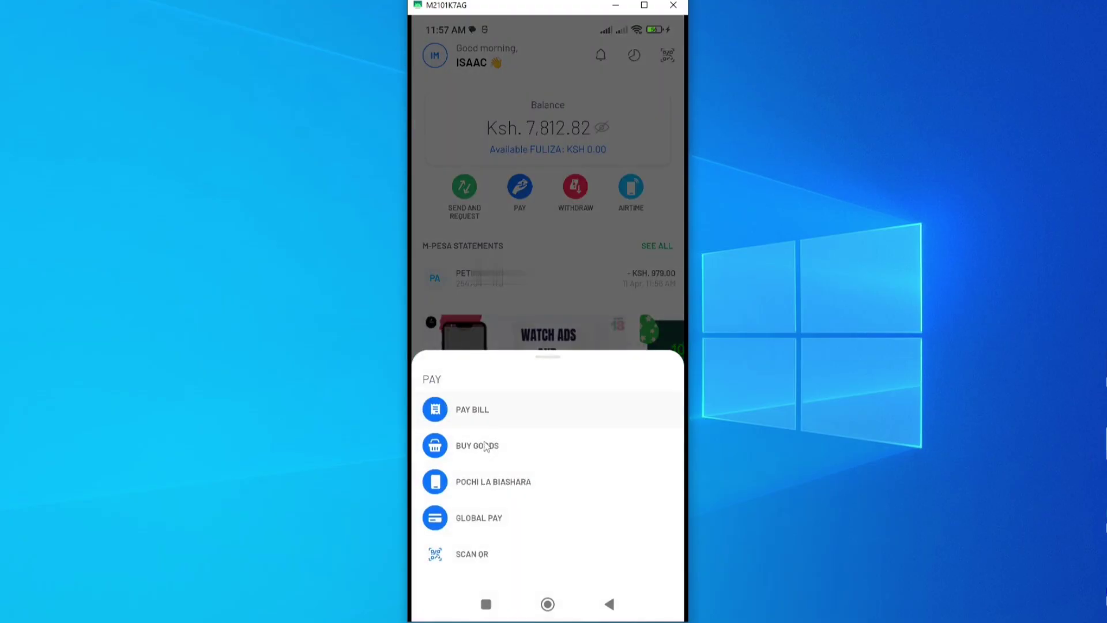
click(476, 452)
Browse the TV AND INTERNET billers, open JAMII, then back out to the Pay Bill page.
right_click(471, 408)
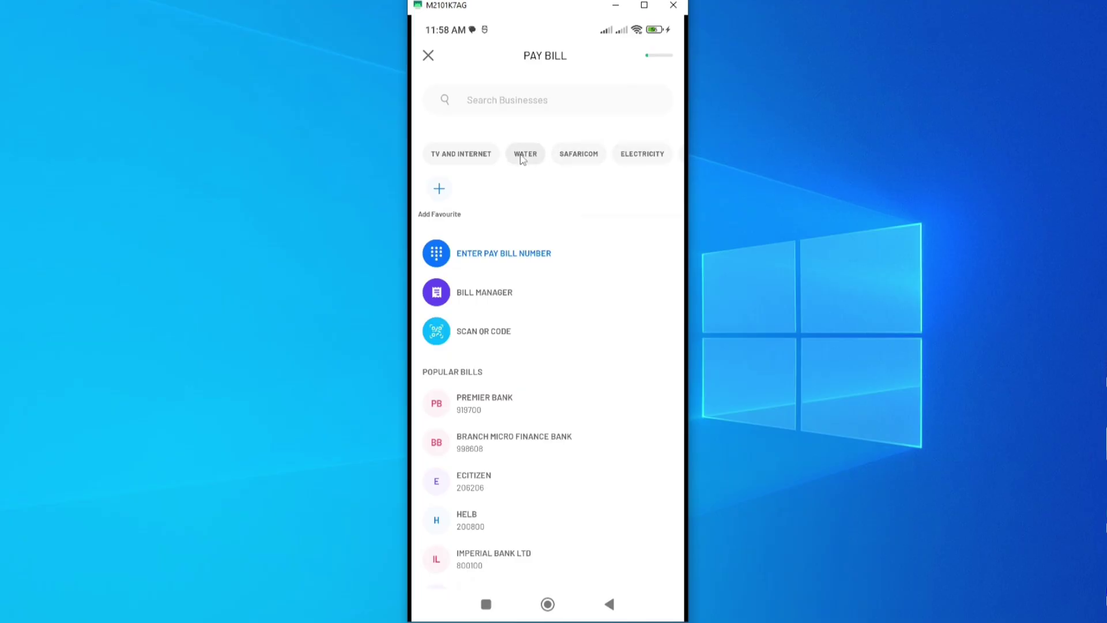
click(482, 158)
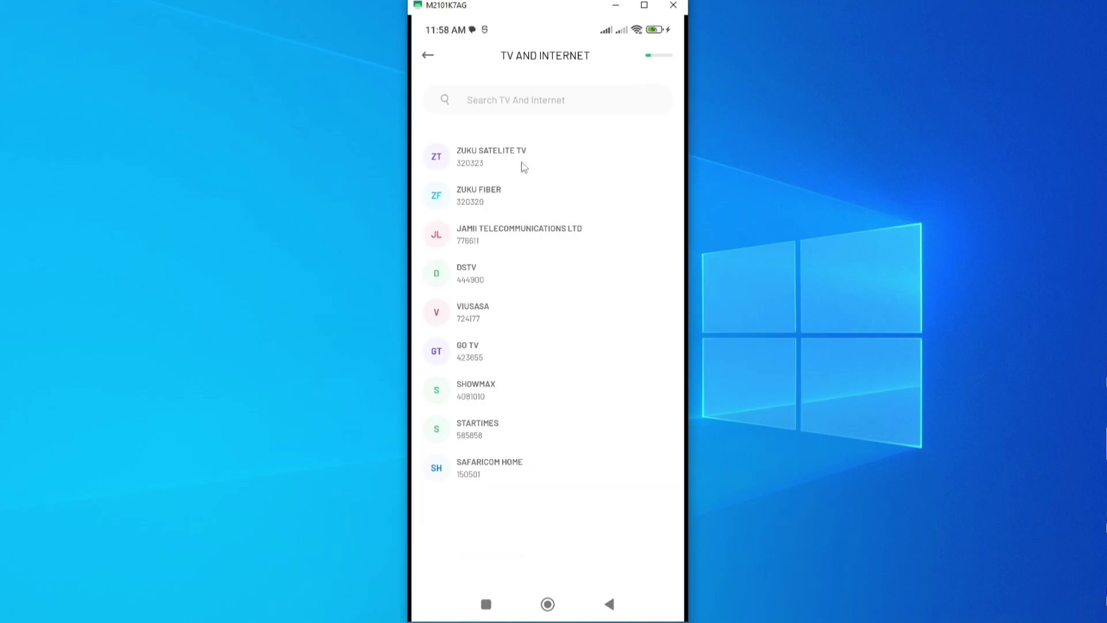
click(483, 243)
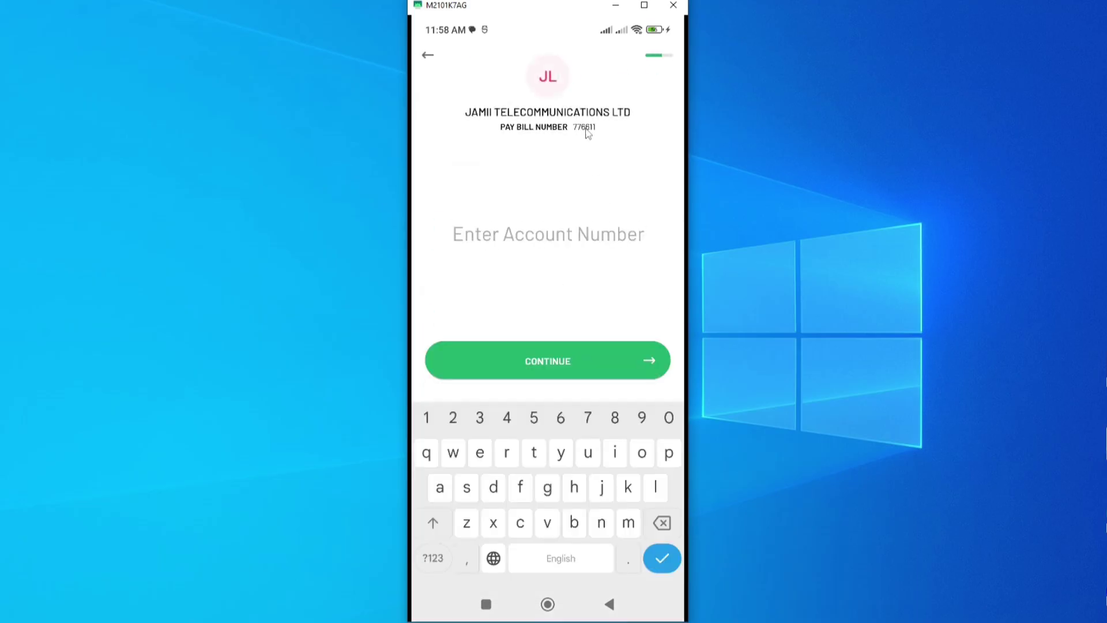
click(427, 56)
click(427, 58)
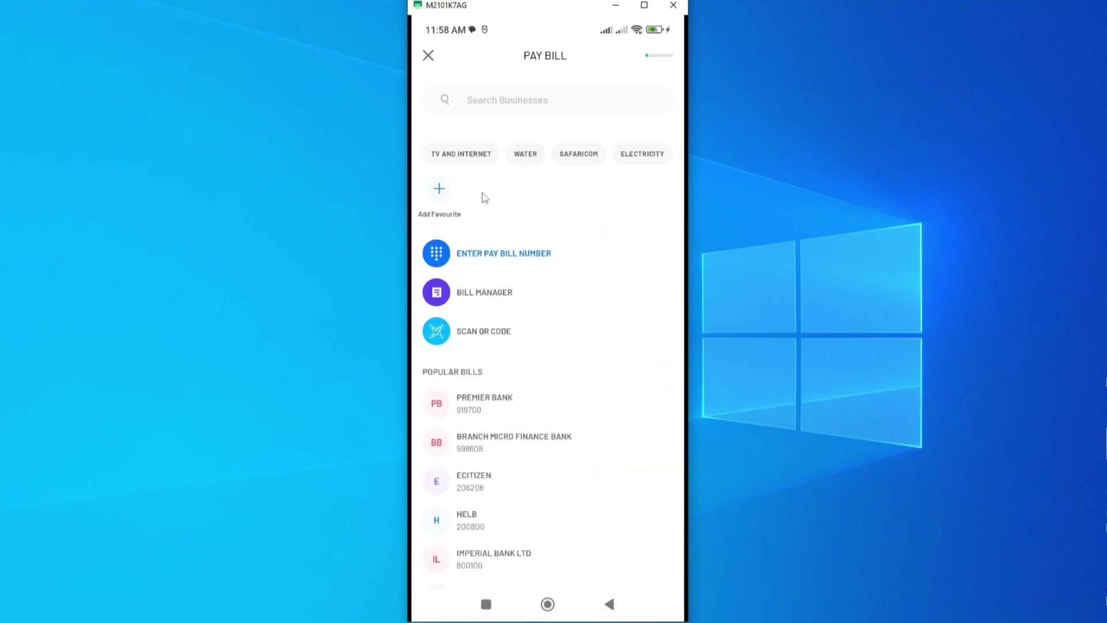
Enter pay bill number 776611 for Jamii Telecommunications Ltd and paste in the account number.
click(498, 258)
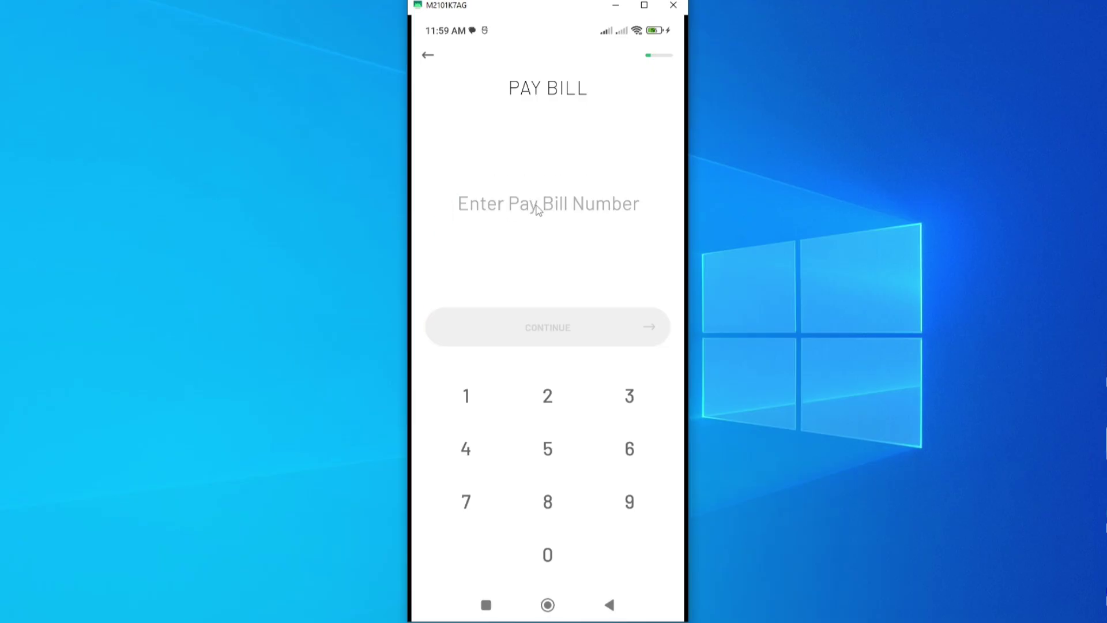
text(776)
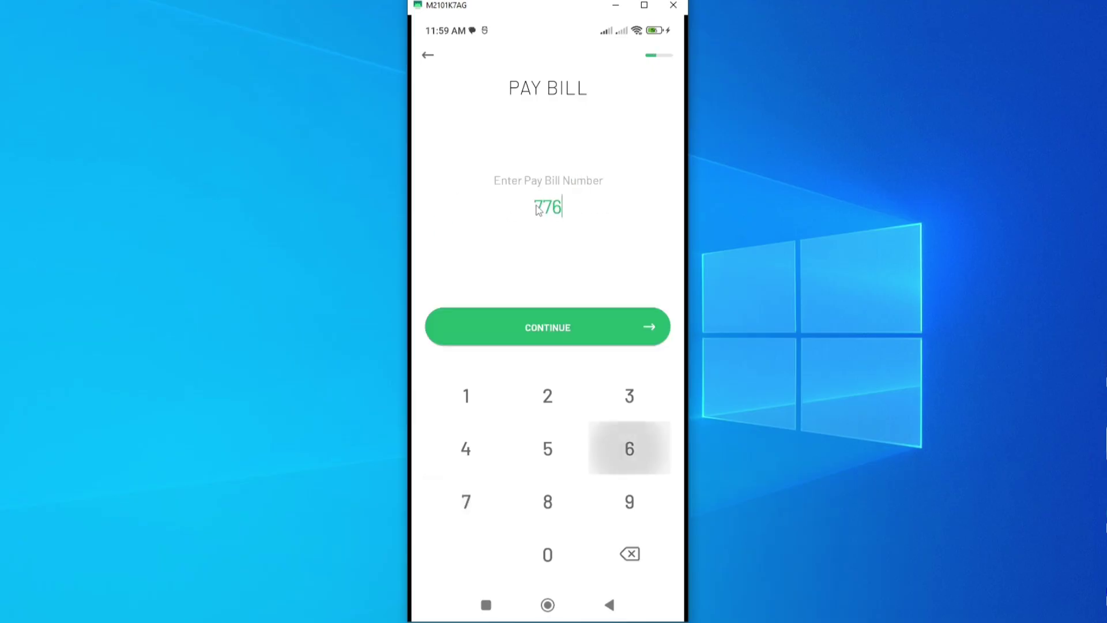
text(611)
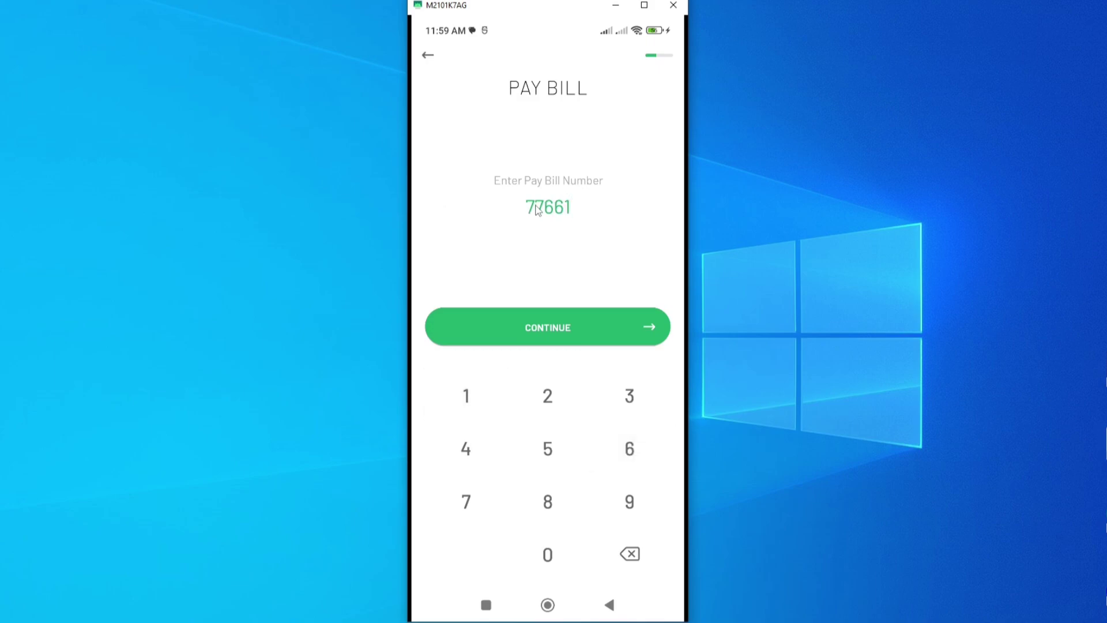
click(567, 324)
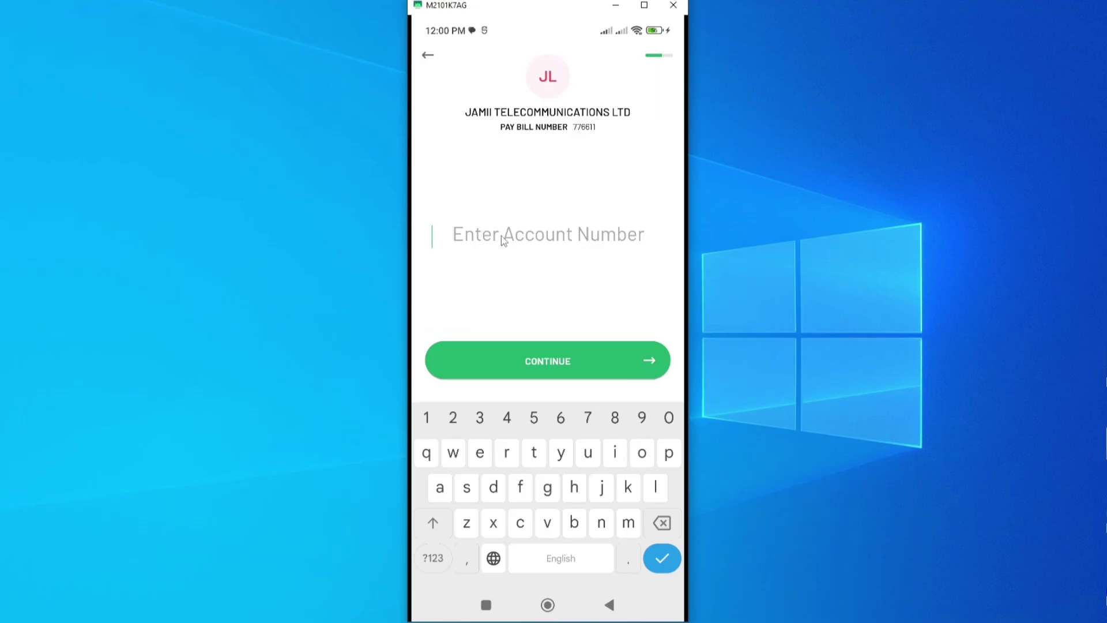
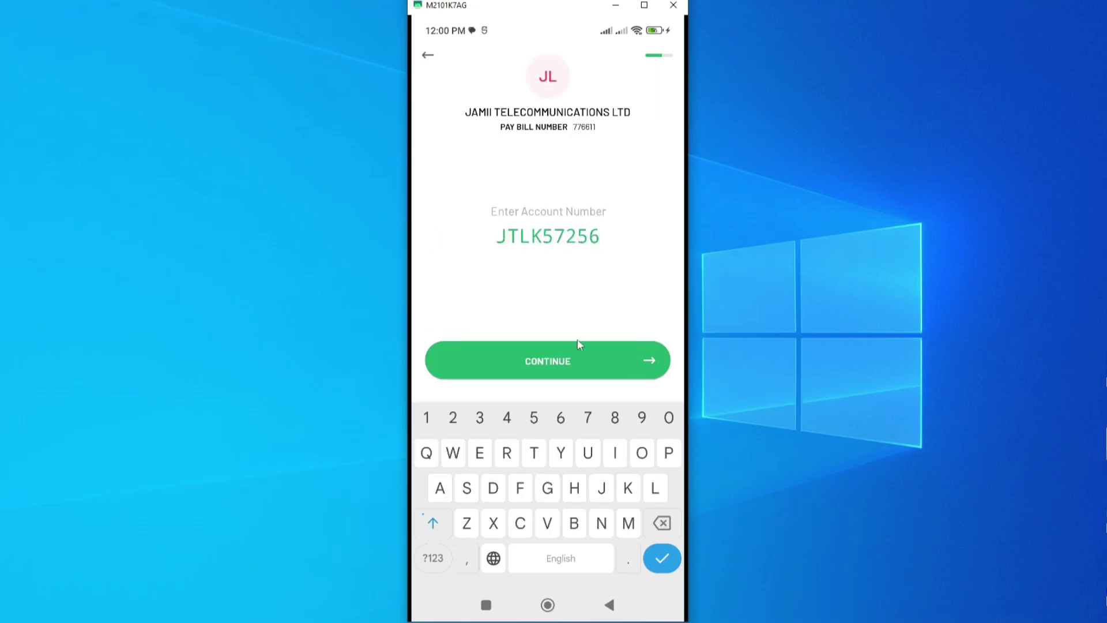
Keep M-PESA ACCOUNT as the payment source and enter KSH 5,000 as the amount.
click(566, 361)
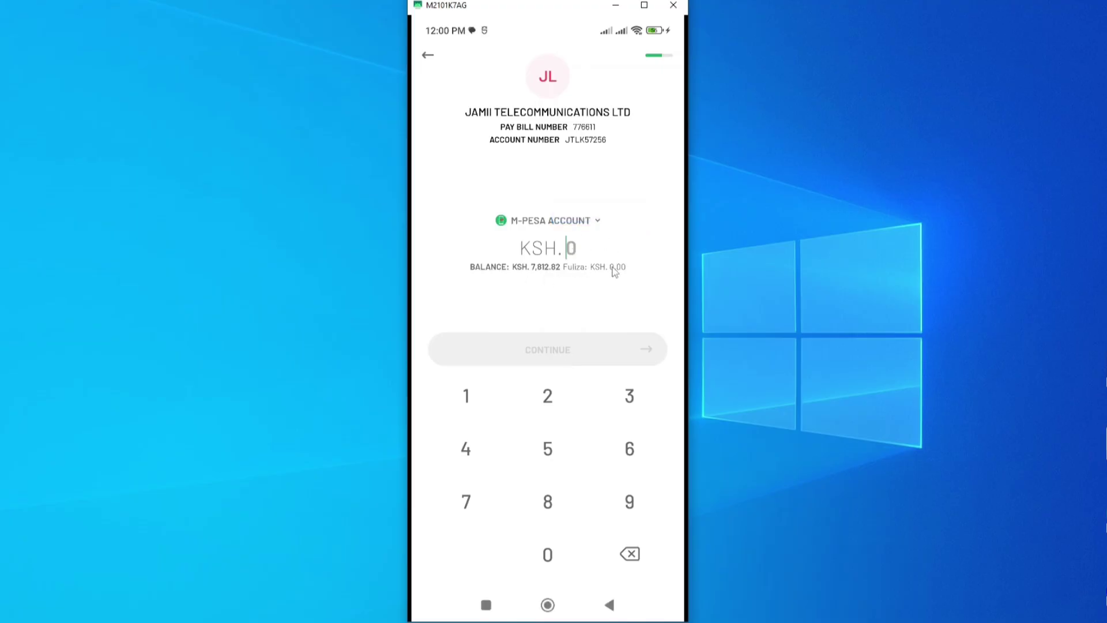
click(597, 221)
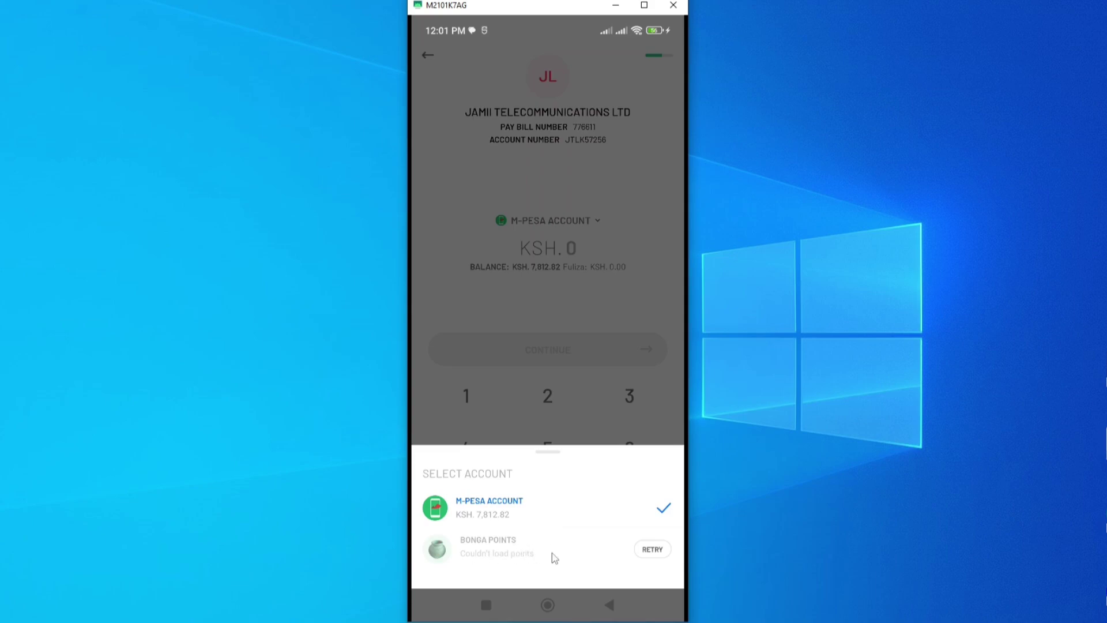
click(482, 257)
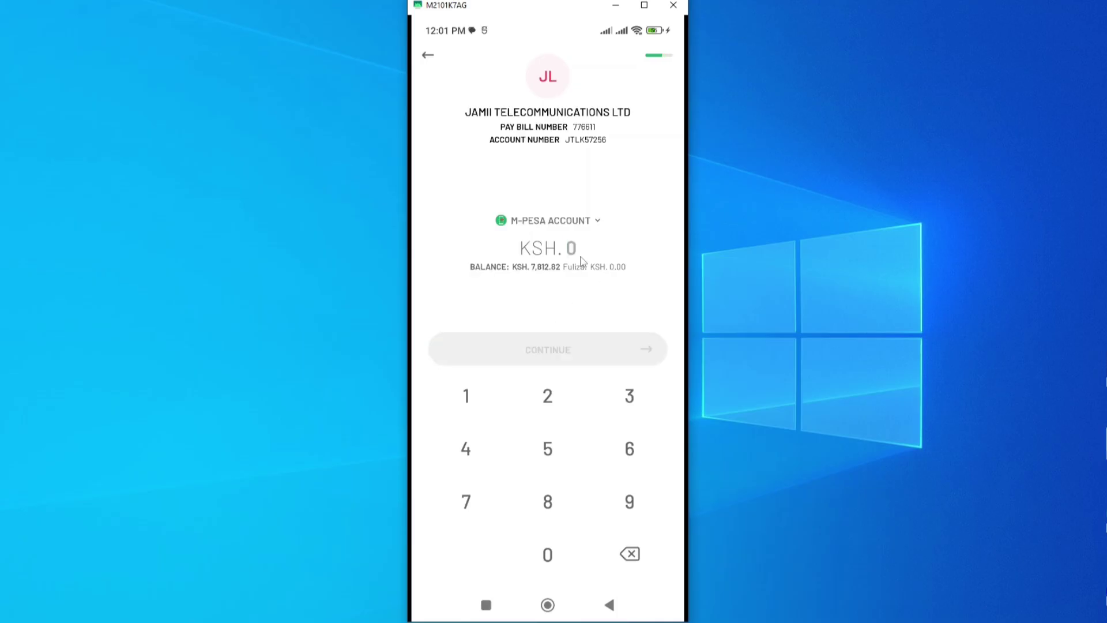
text(5000)
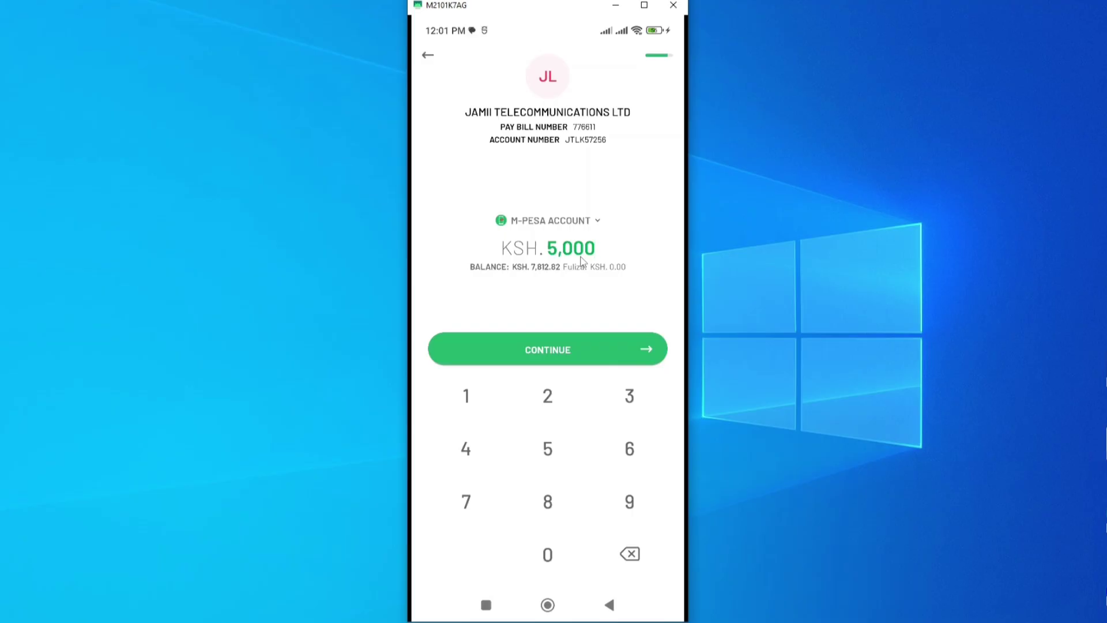
Confirm the KSh 5,000 Jamii Telecommunications bill payment, leaving a Ksh 2,778.82 balance.
click(537, 349)
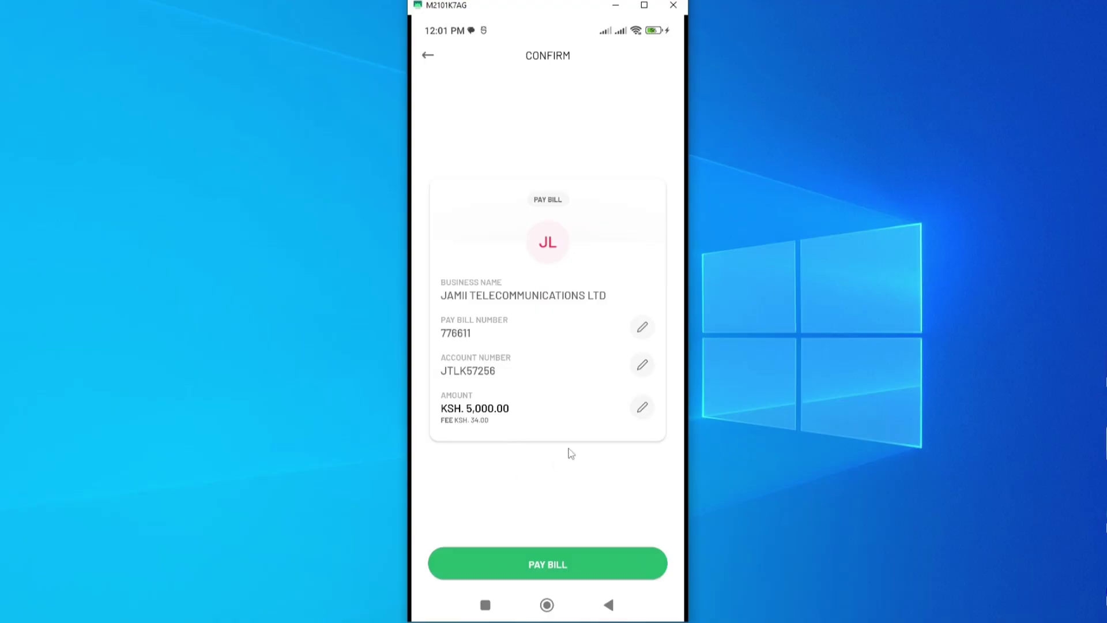
click(547, 564)
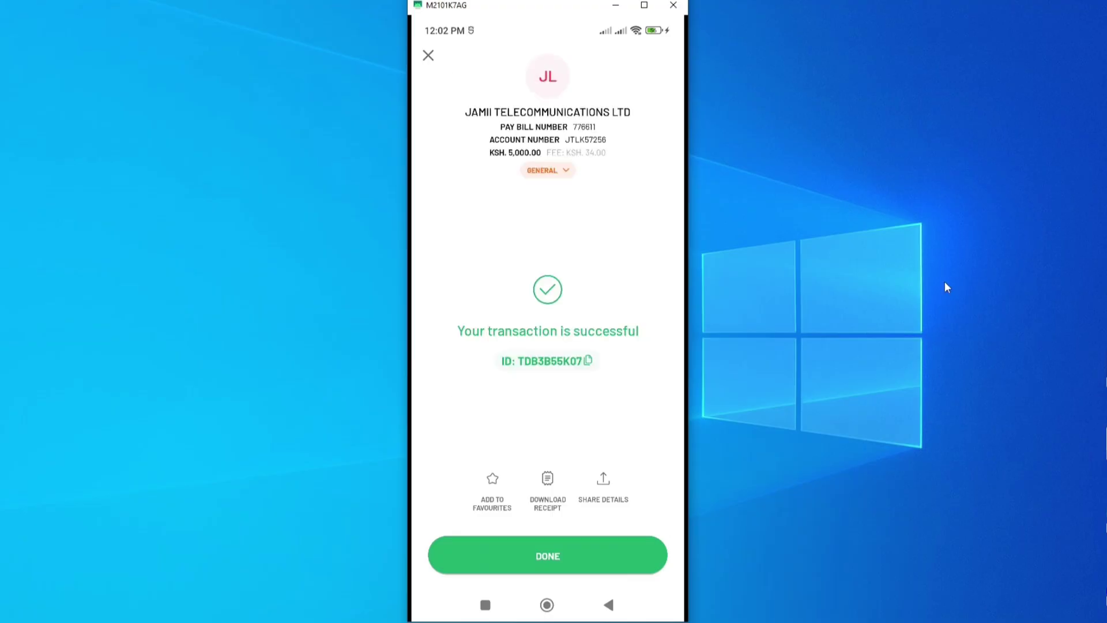
click(542, 555)
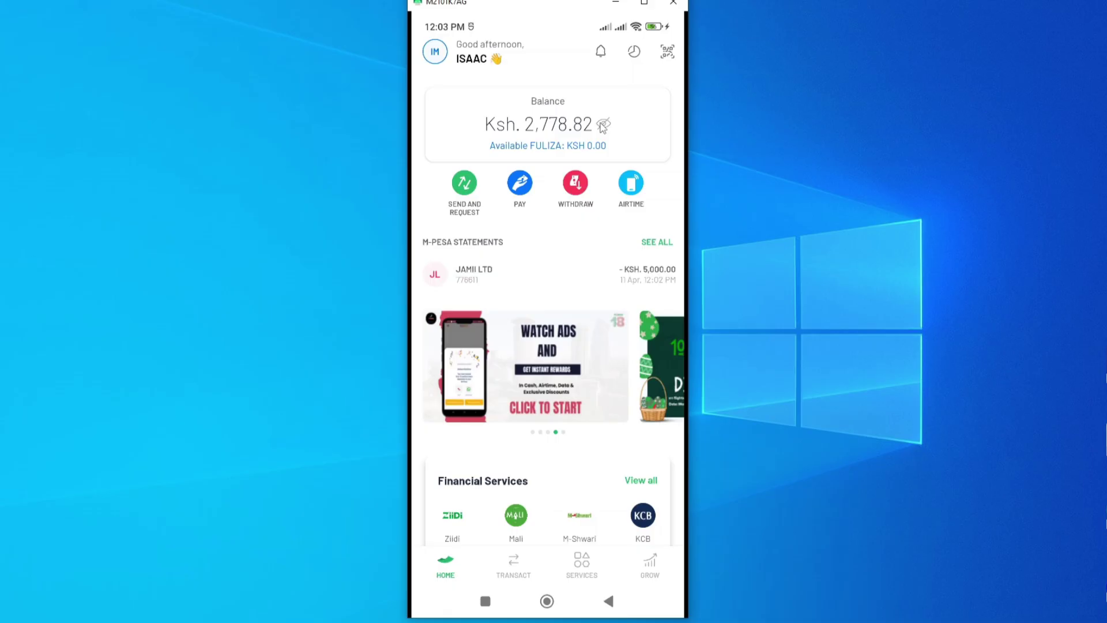
Show all M-PESA statements, listing April 2025's KSH 5,000.00 and KSH 979.00 payments.
scroll(602, 127, down, 1)
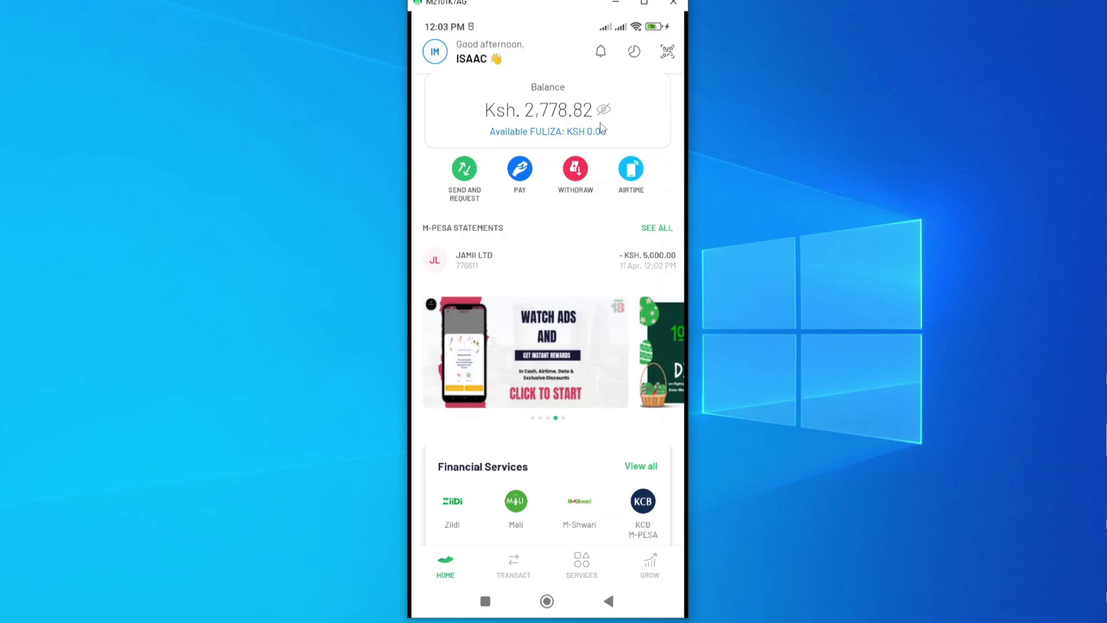
scroll(603, 127, up, 1)
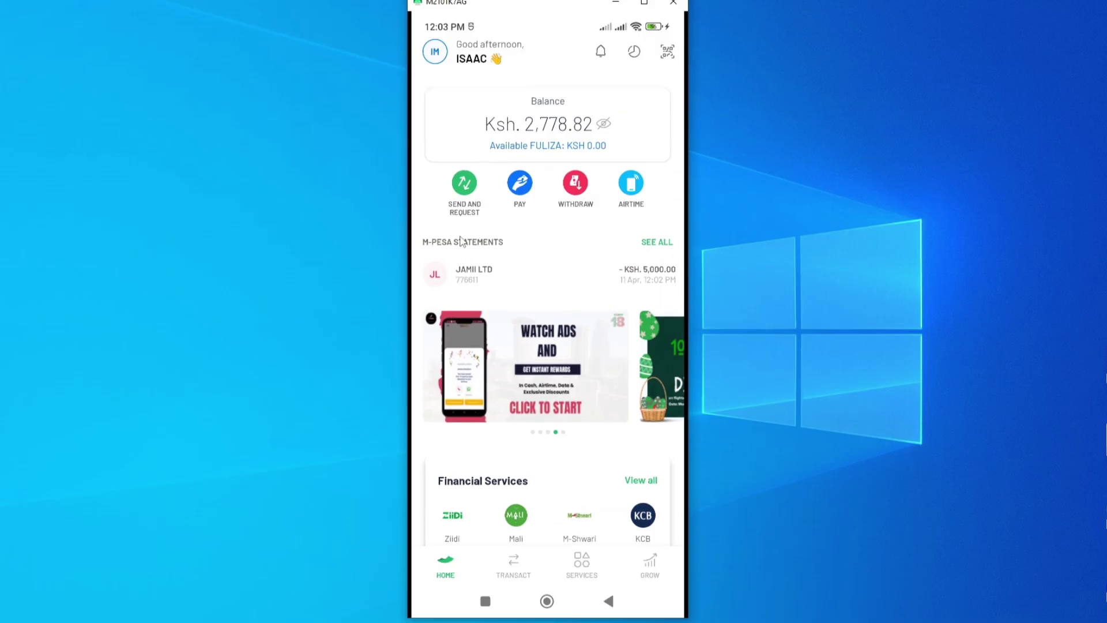
click(667, 247)
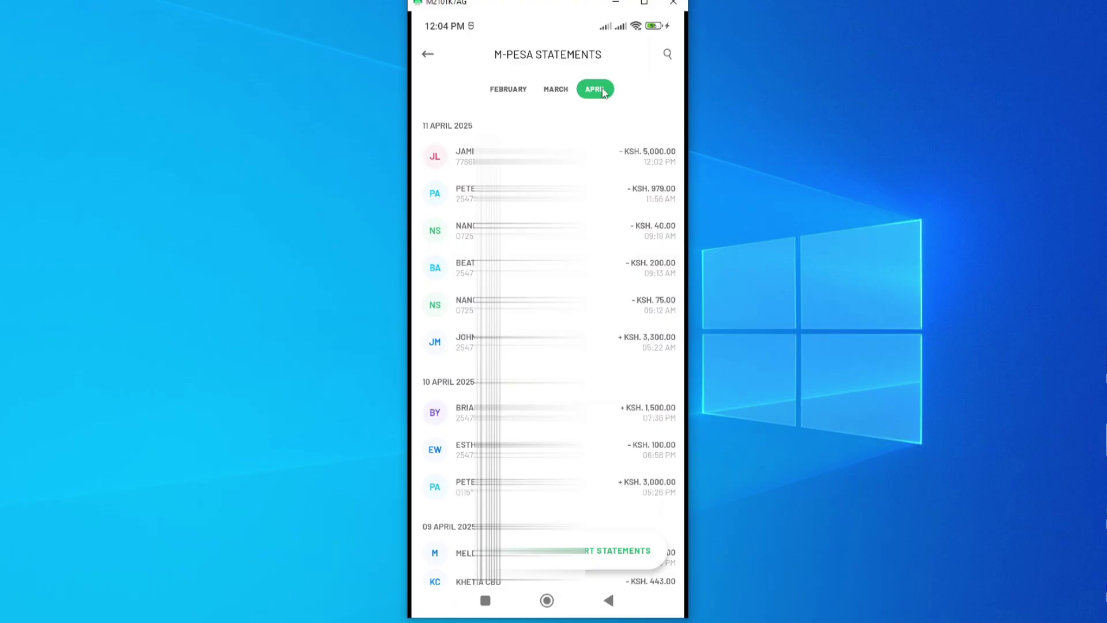
Browse the February and March statements, then open the +KSH 1,500.00 entry from 10 April.
click(558, 92)
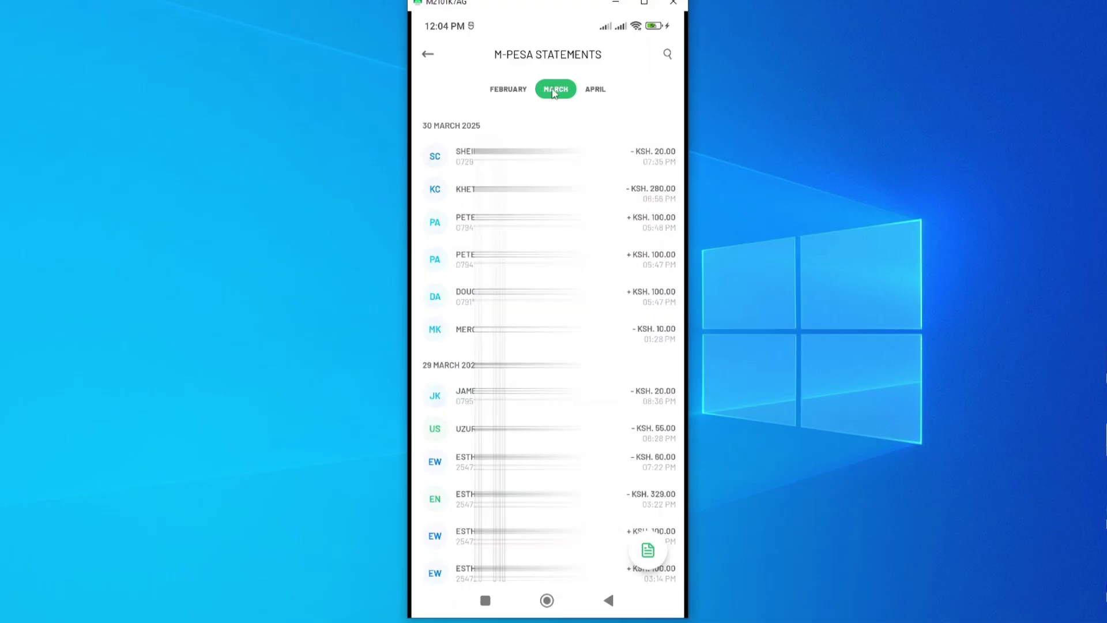
click(509, 91)
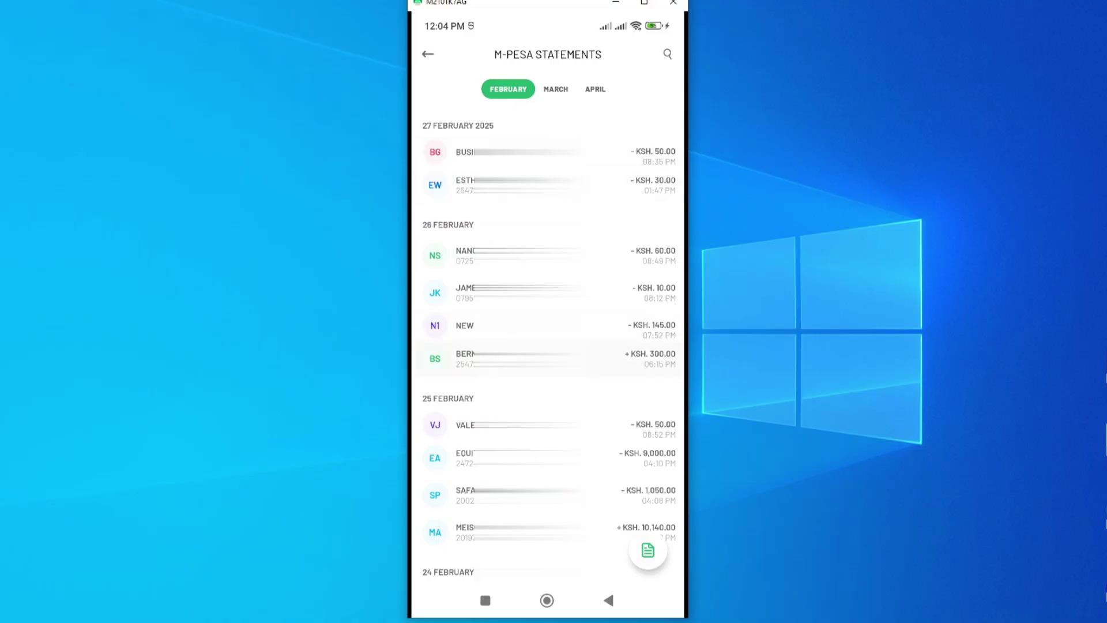
click(557, 90)
click(590, 89)
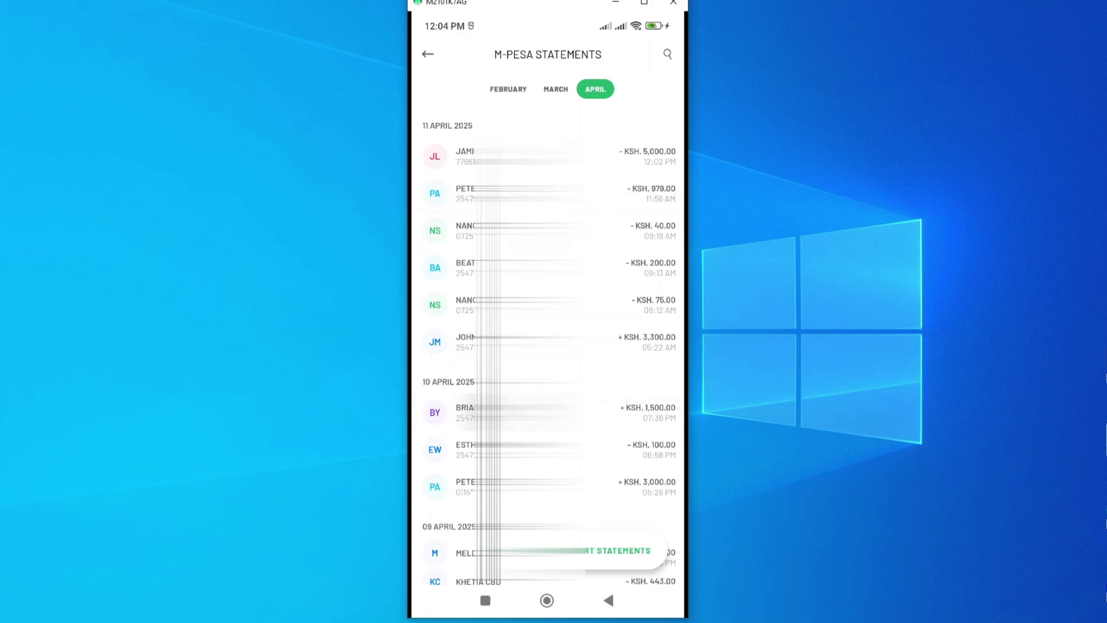
click(530, 413)
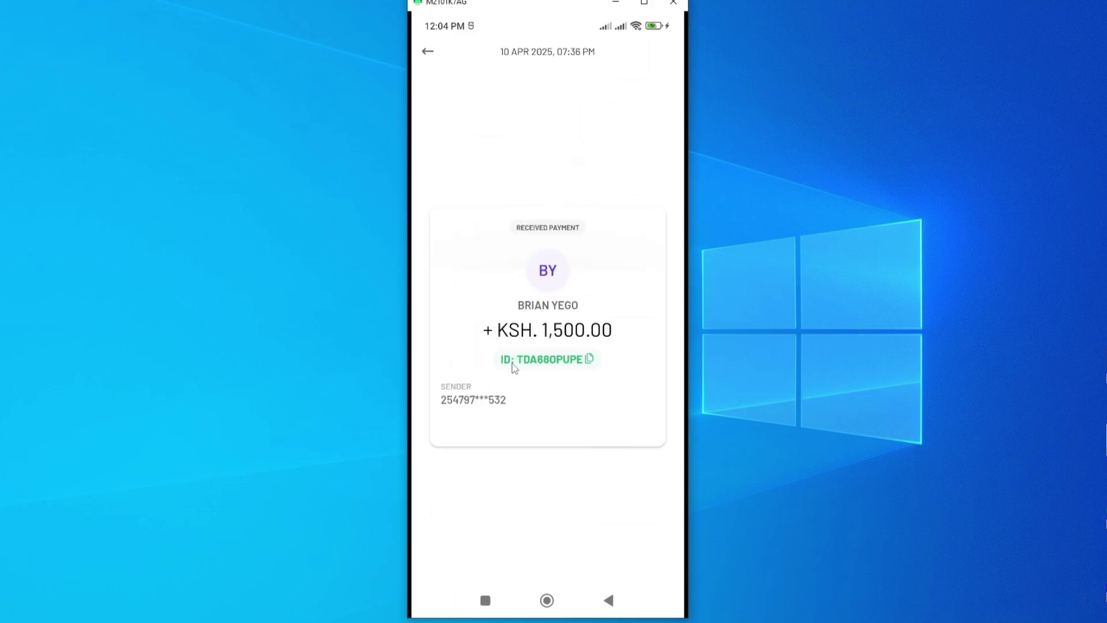
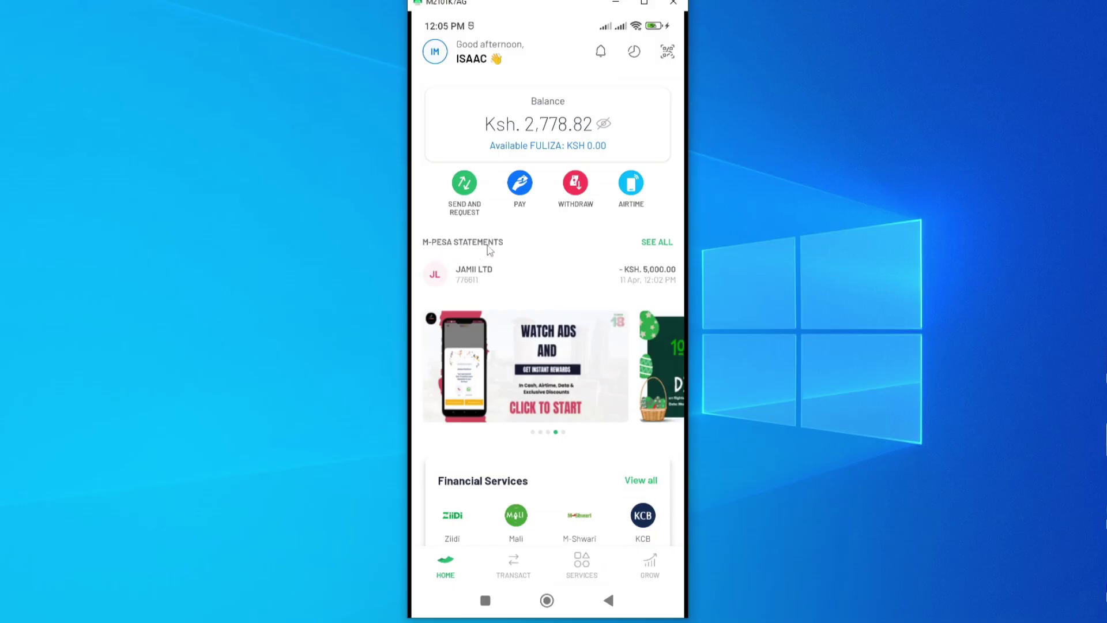
Open the statement export form and cycle the transaction type through Pay Bill and Buy Goods to Send Money.
click(657, 242)
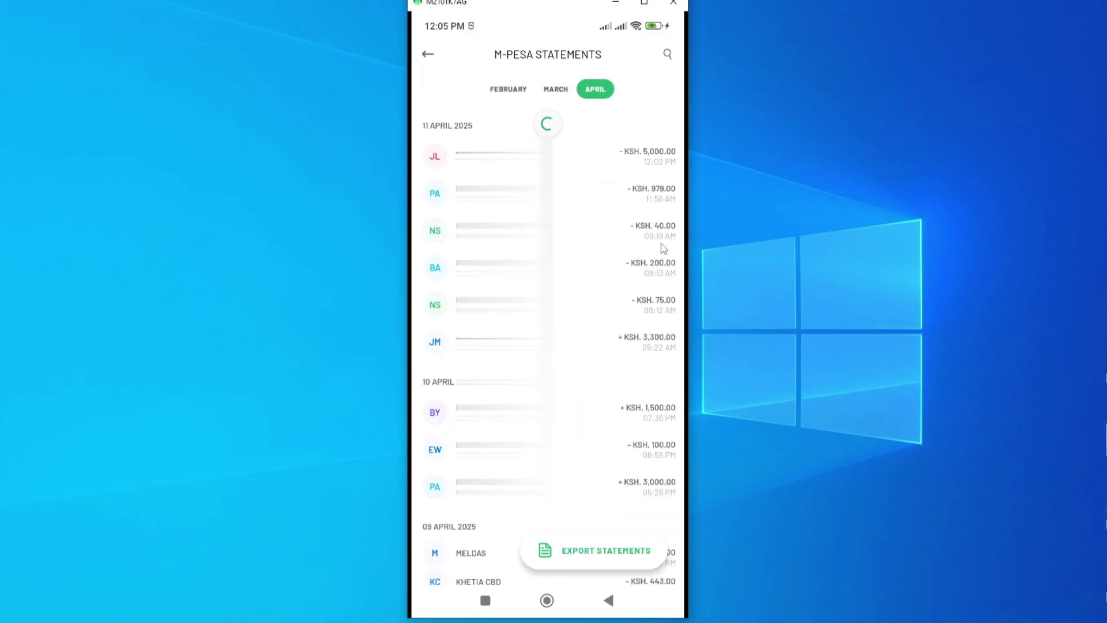
click(612, 554)
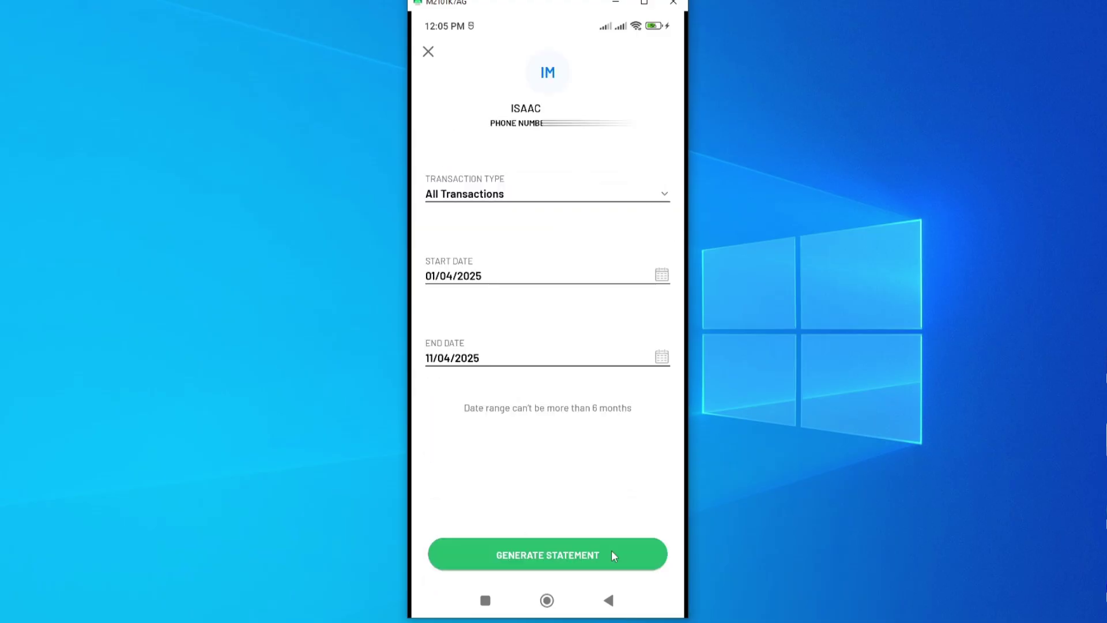
click(664, 194)
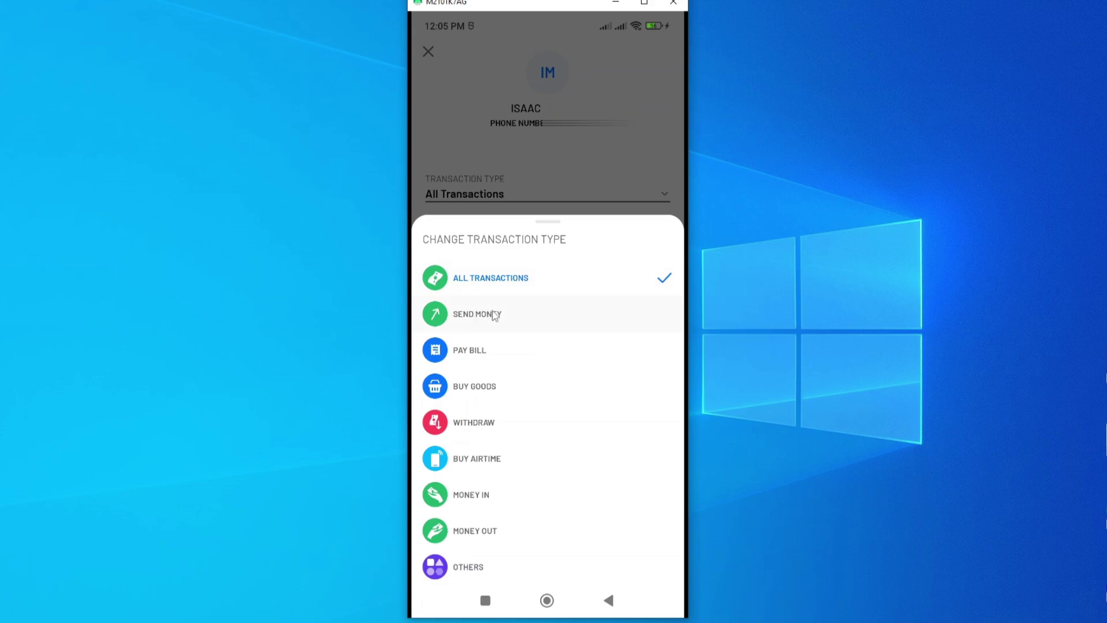
click(478, 354)
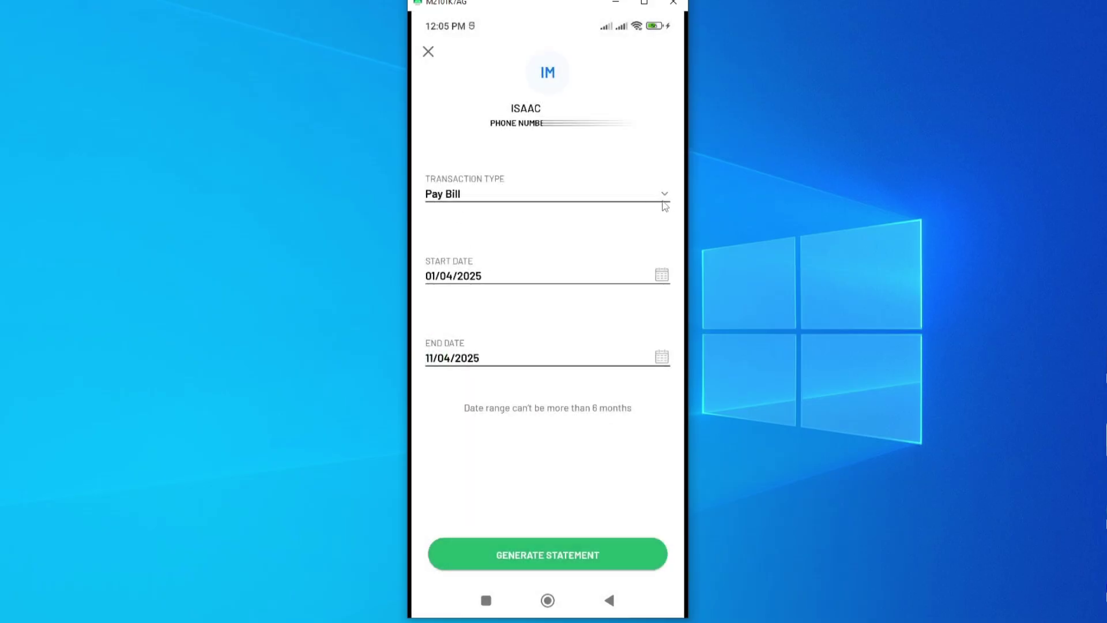
click(663, 199)
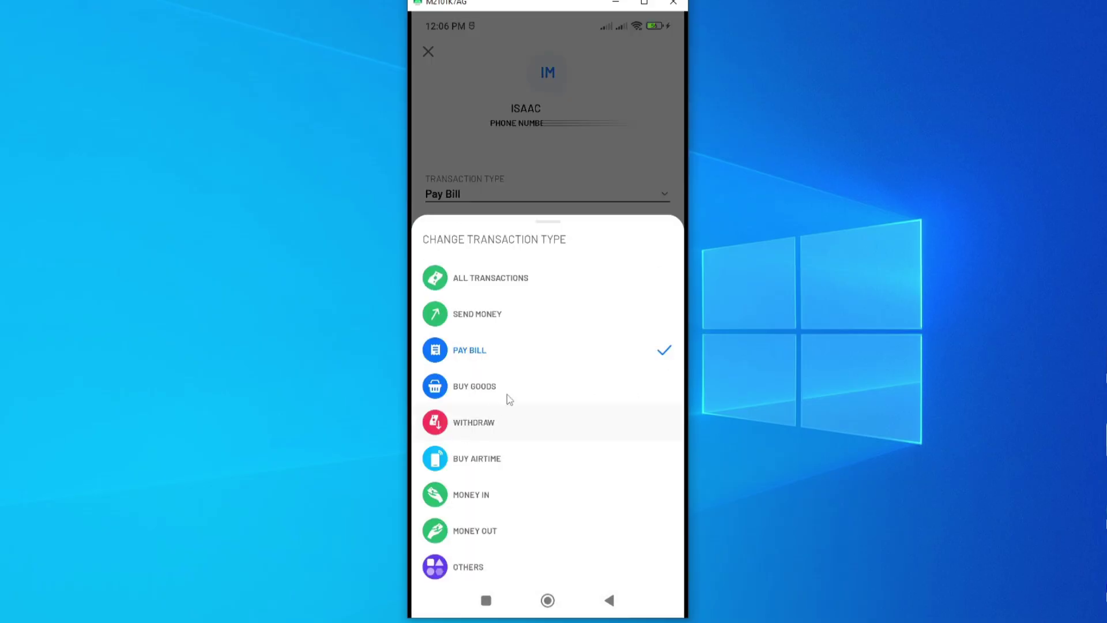
click(475, 386)
click(484, 319)
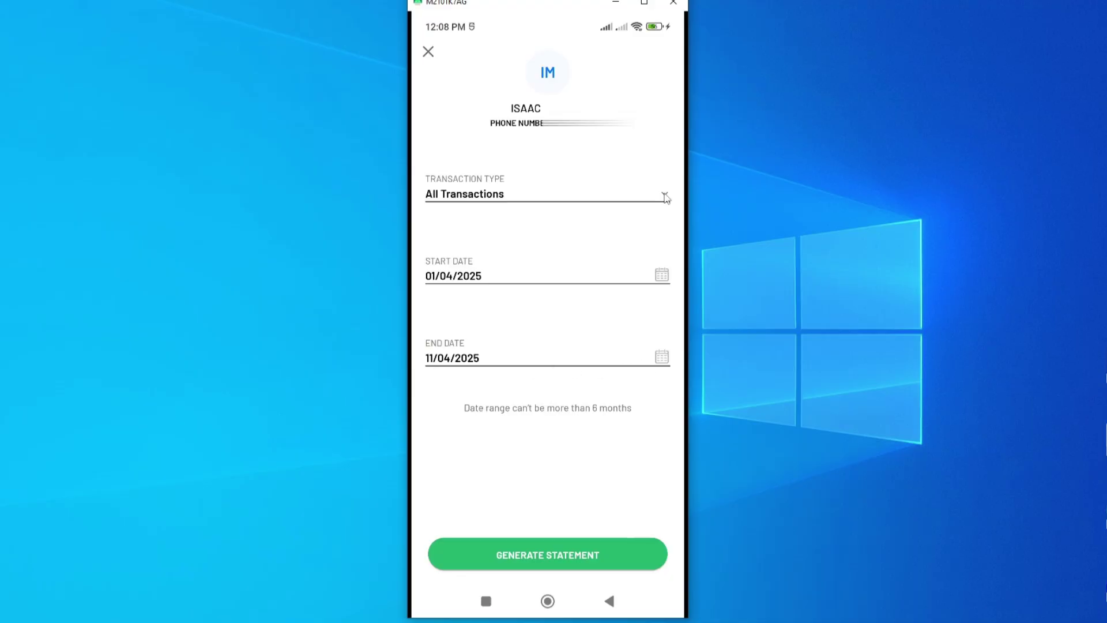
Generate a Buy Goods statement from 01/01/2025 to 11/04/2025.
click(653, 194)
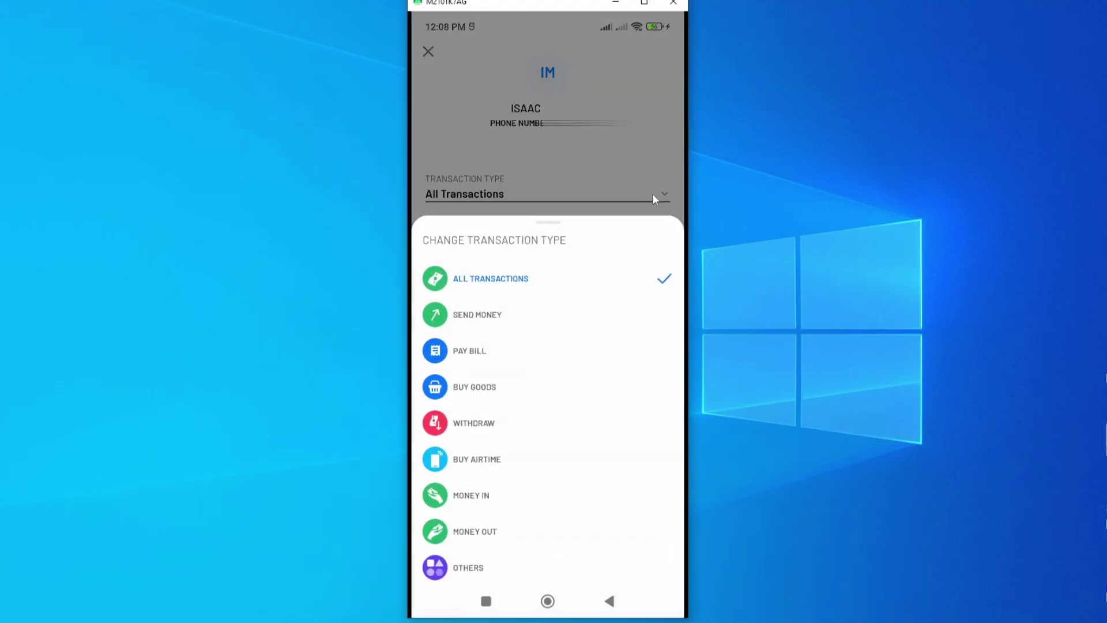
click(486, 391)
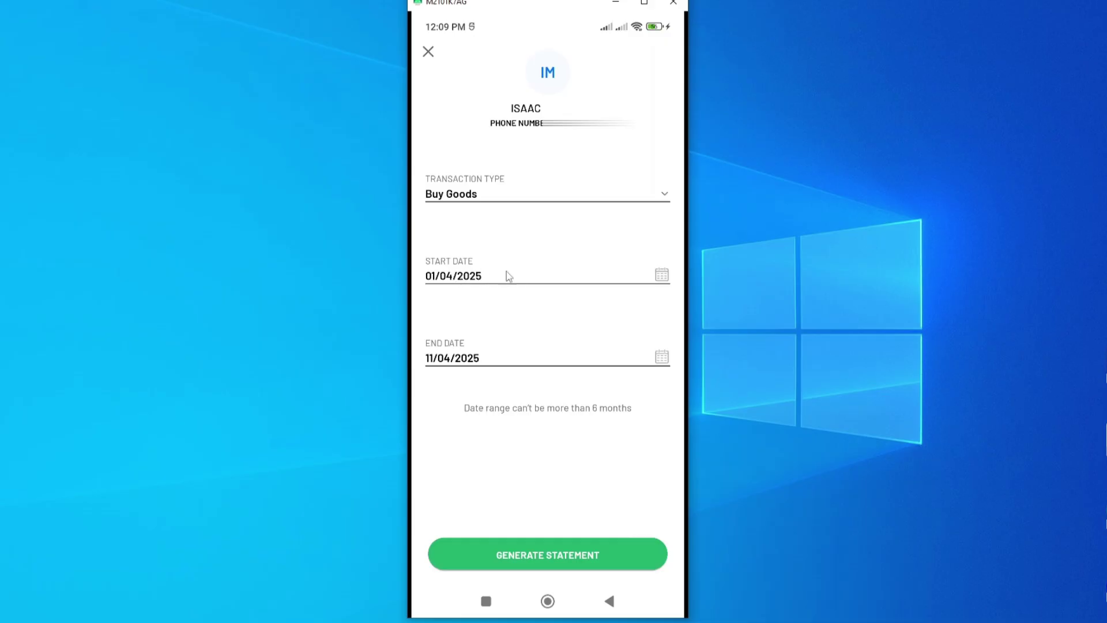
click(465, 278)
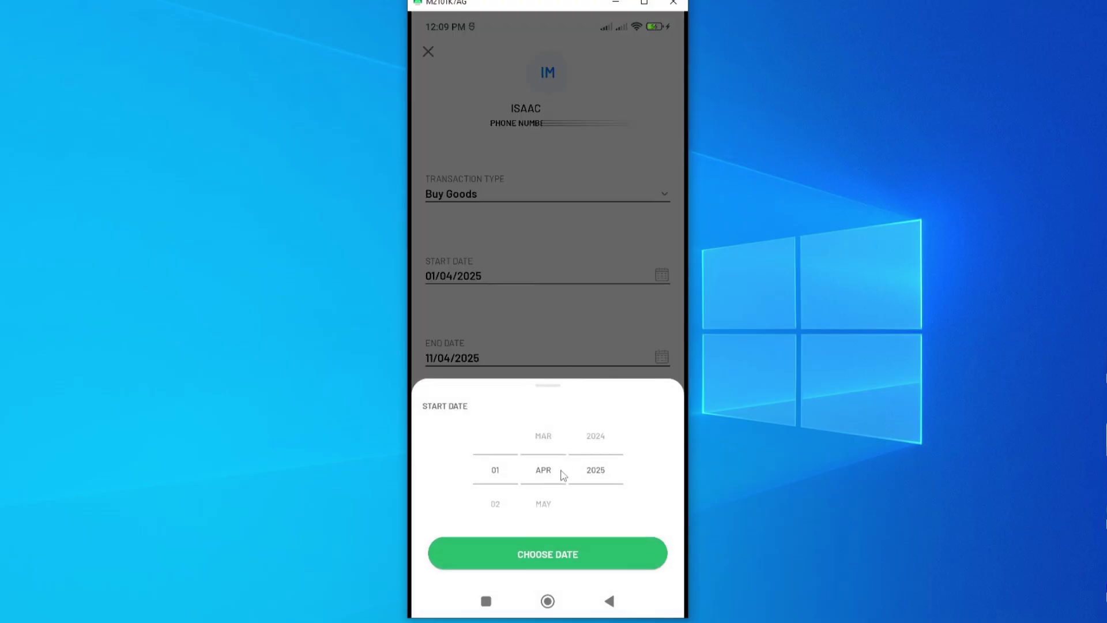
scroll(545, 479, up, 3)
click(559, 555)
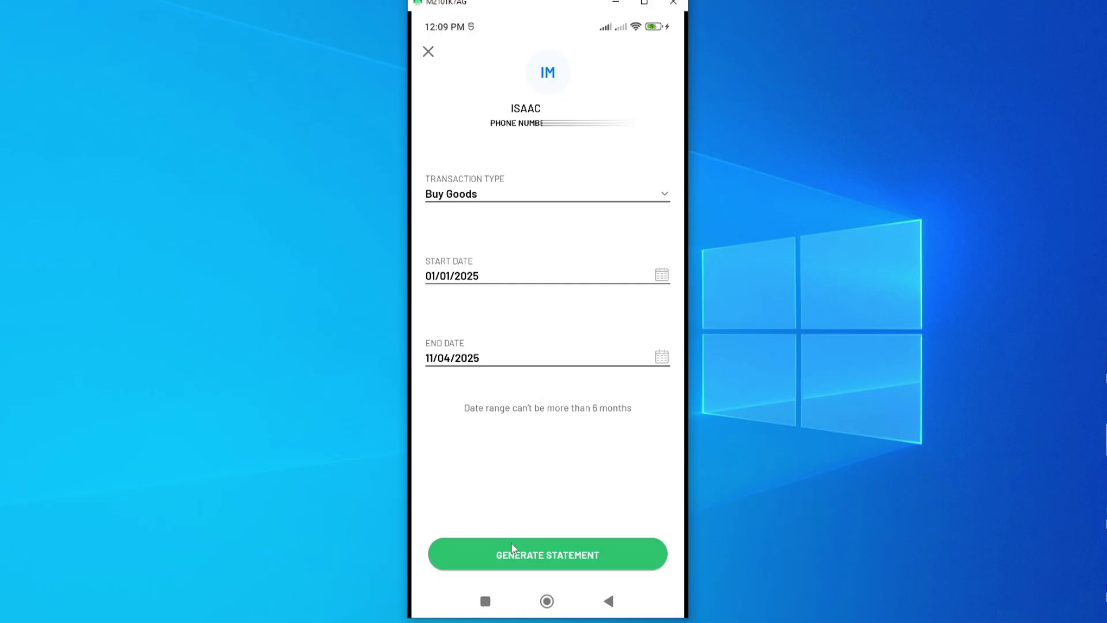
click(553, 557)
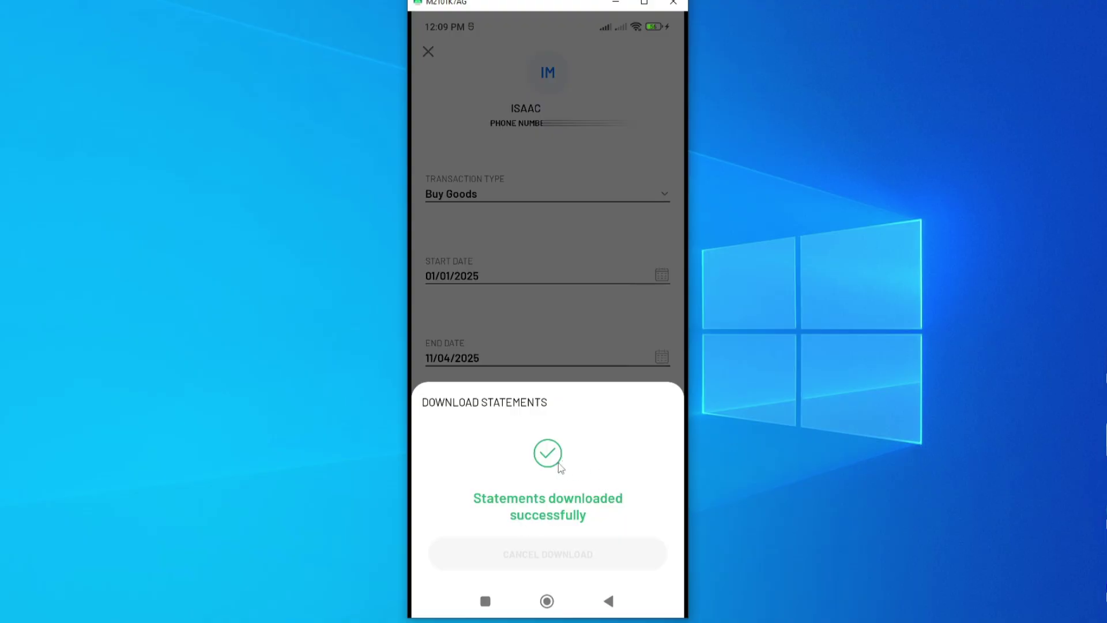
Open the downloaded Buy Goods statement and scroll through the PDF preview.
click(569, 539)
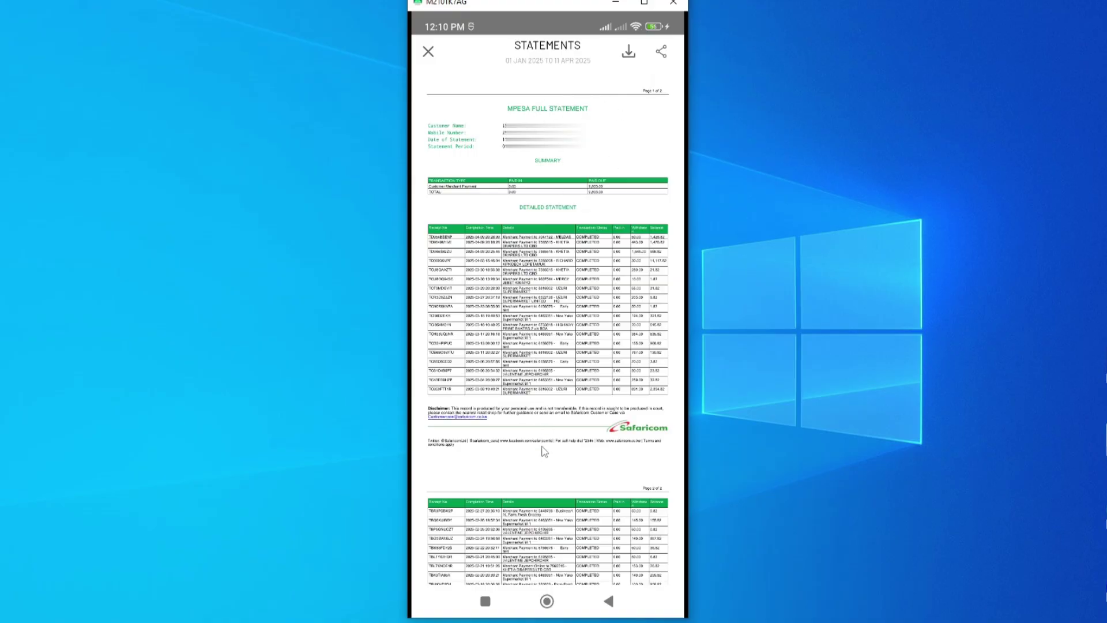
scroll(544, 451, down, 5)
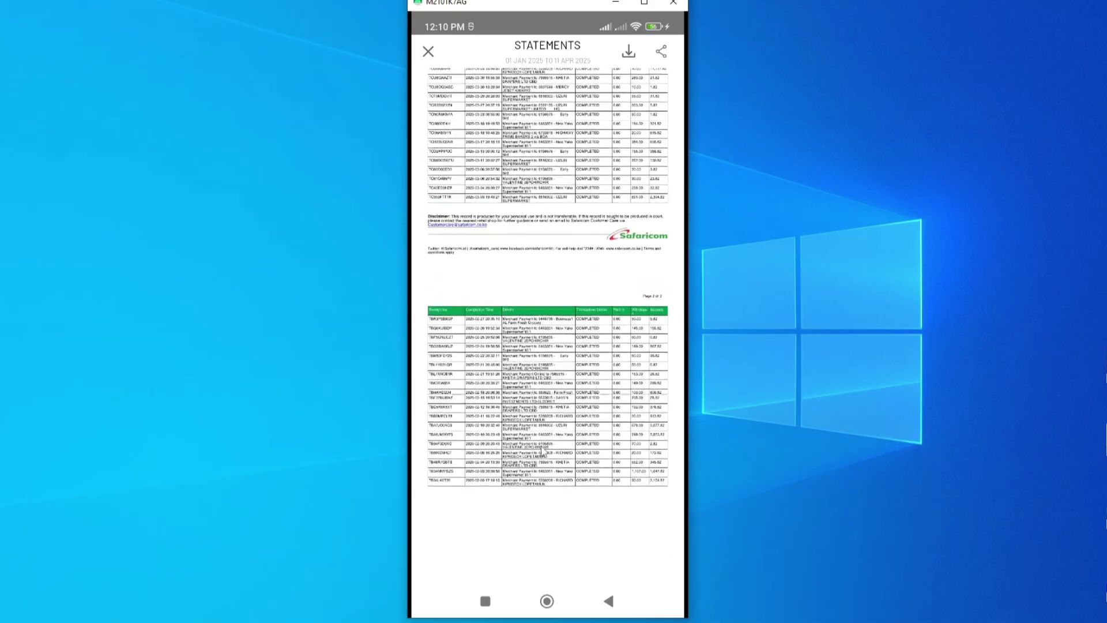
scroll(544, 452, up, 2)
scroll(542, 452, down, 2)
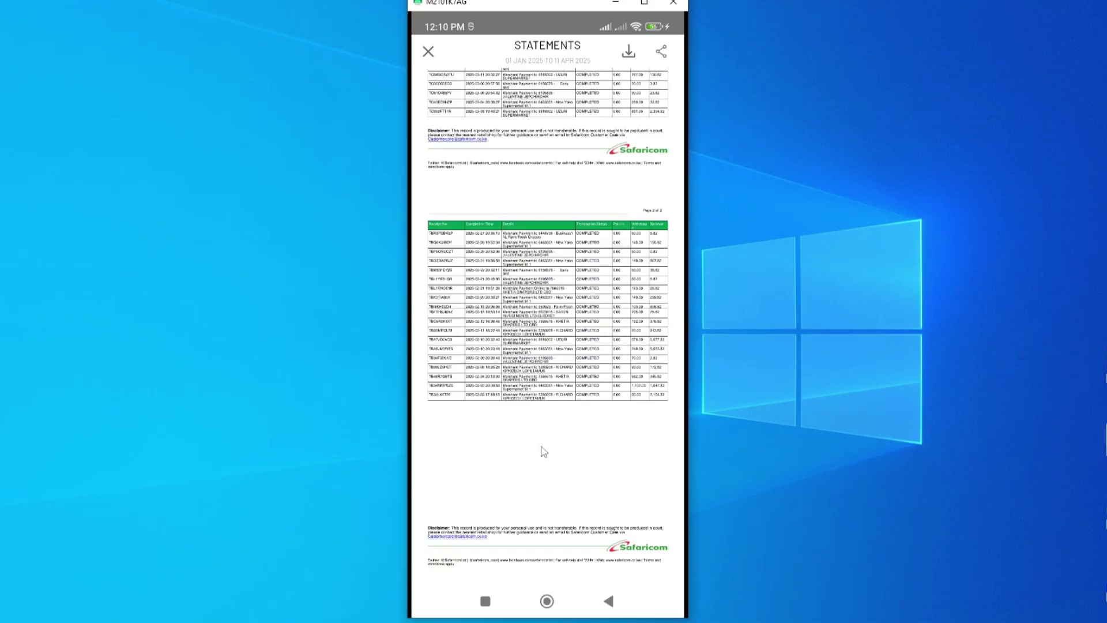
scroll(543, 451, up, 5)
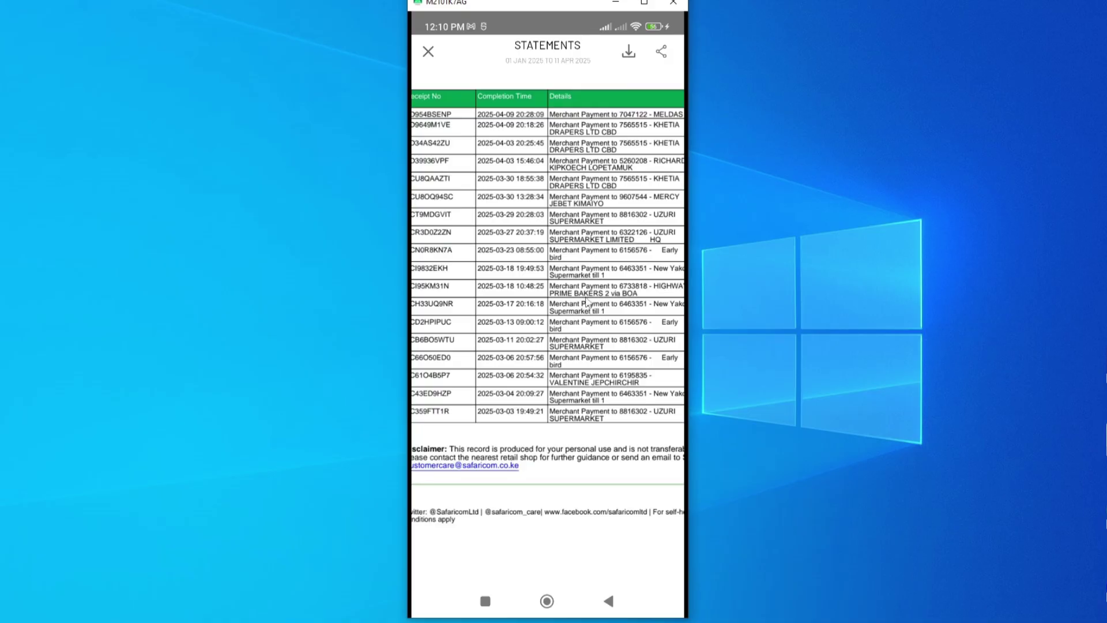
scroll(587, 304, up, 1)
scroll(587, 302, down, 10)
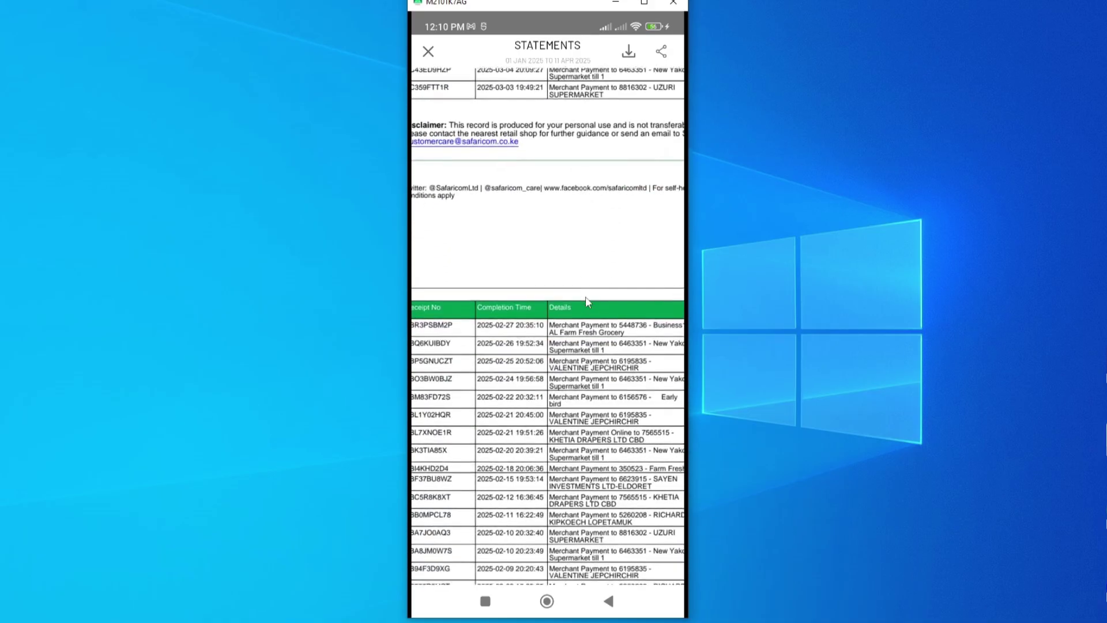
scroll(587, 300, up, 2)
Fit the statement page to the screen width, return to the top, and bring up the Downloads save screen.
double_click(587, 300)
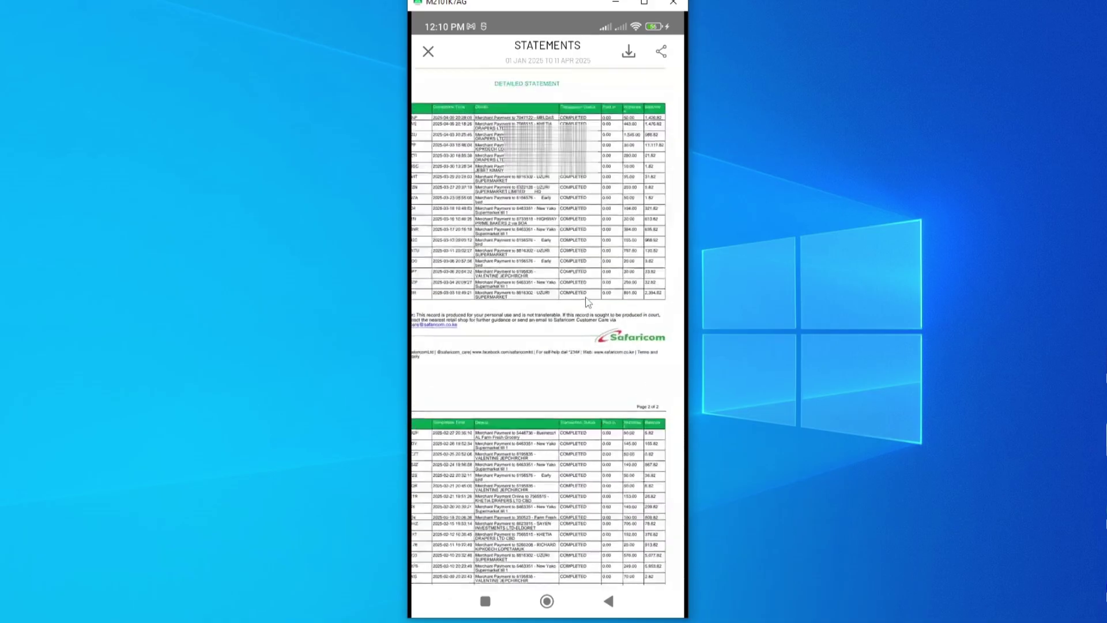
scroll(586, 301, up, 2)
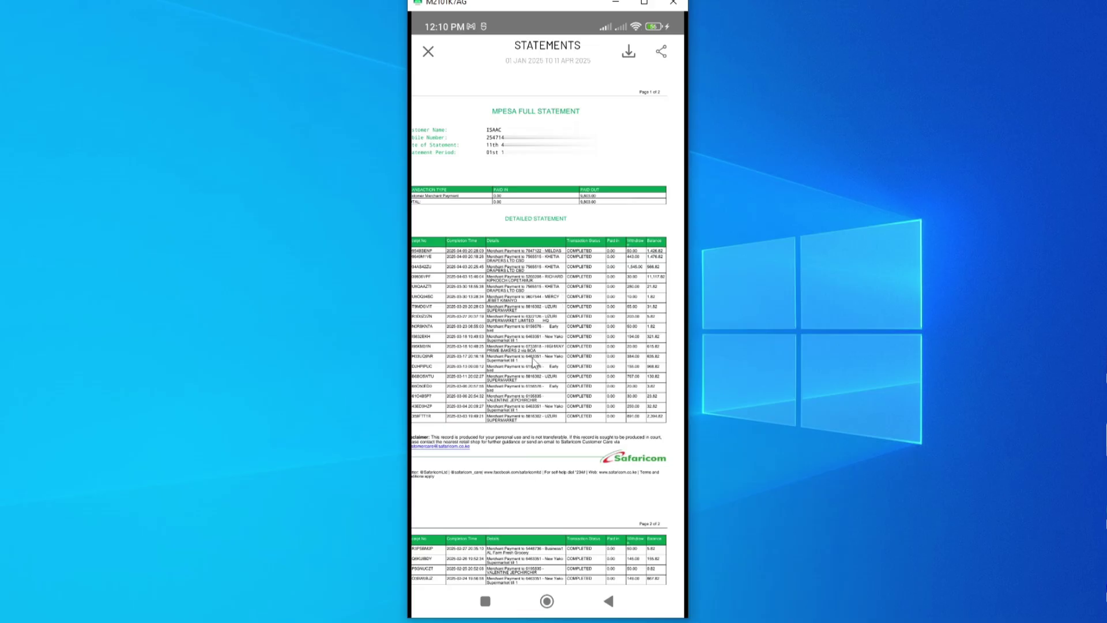
click(629, 52)
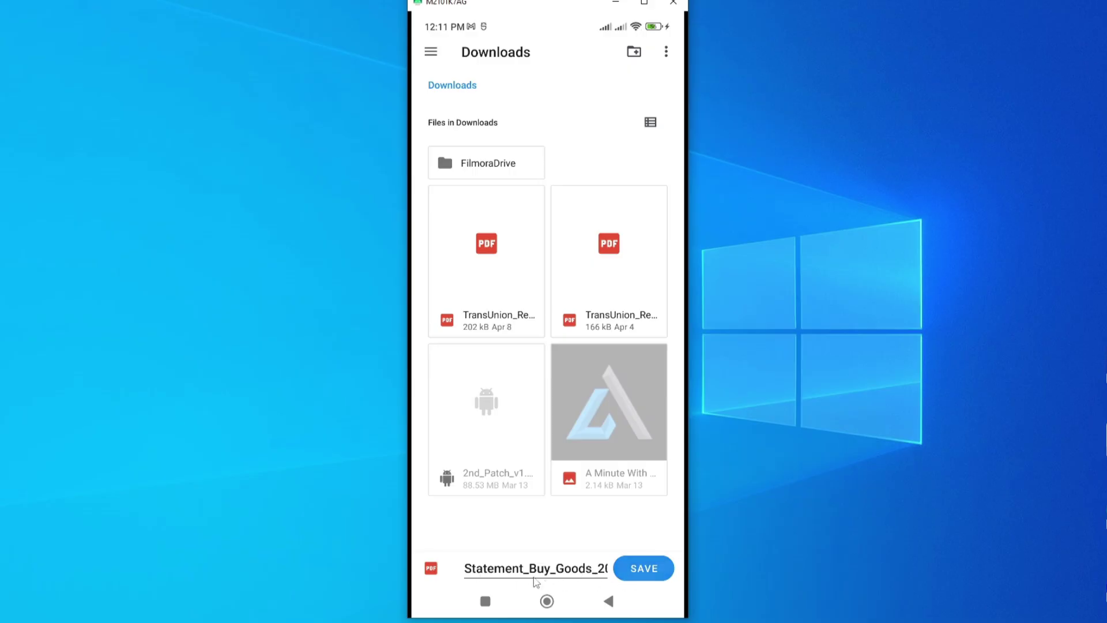
Save the statement PDF into Downloads and go back to the M-PESA home screen.
click(640, 572)
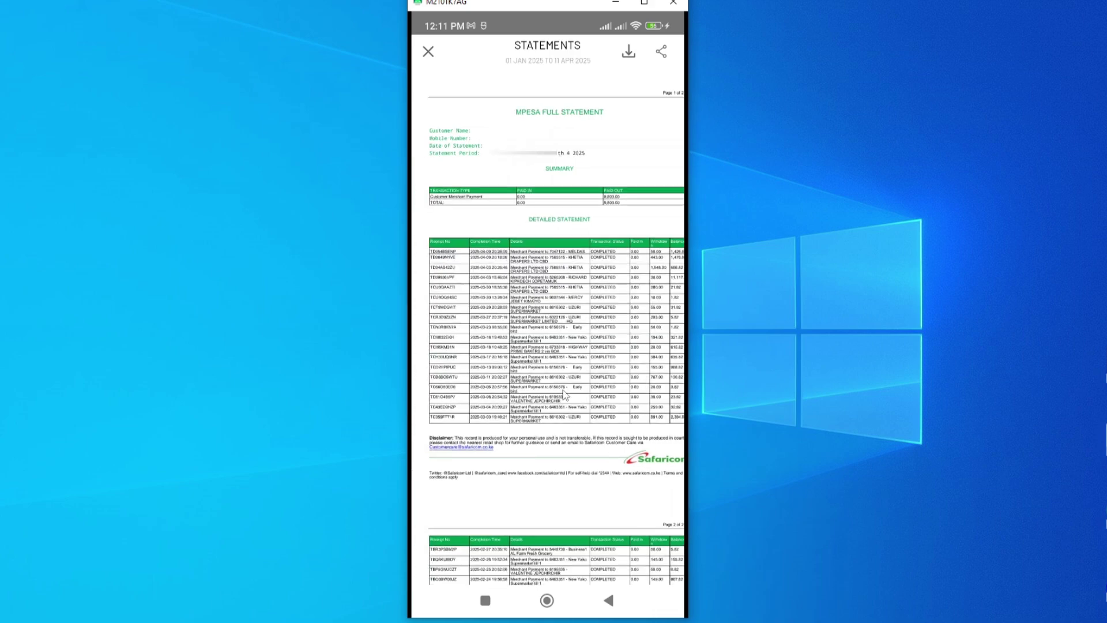
right_click(564, 395)
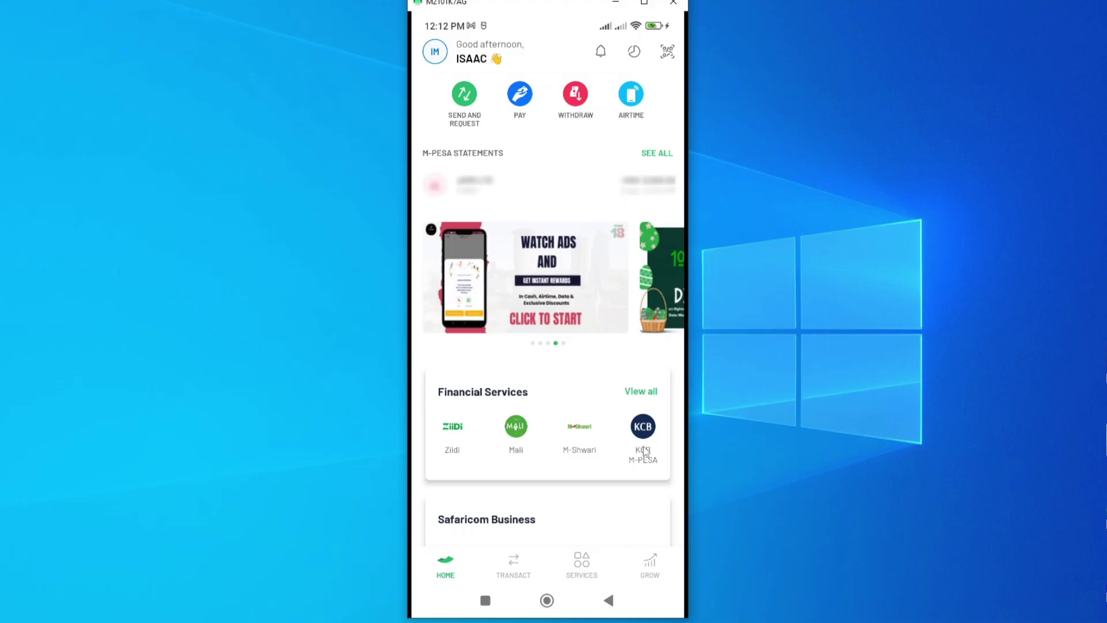
click(651, 397)
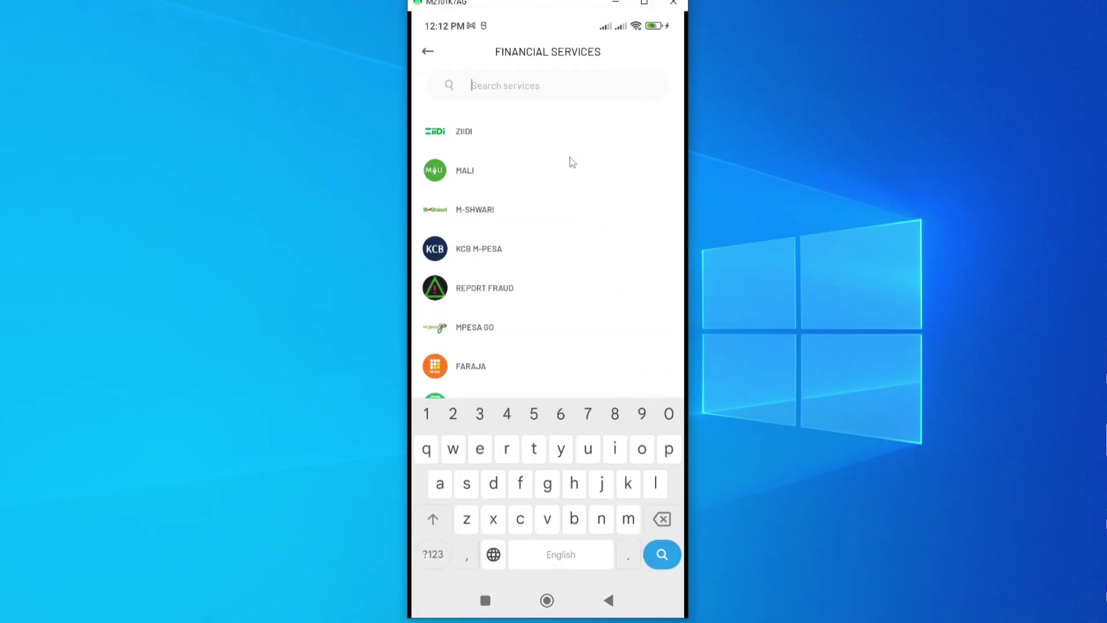
scroll(476, 247, down, 1)
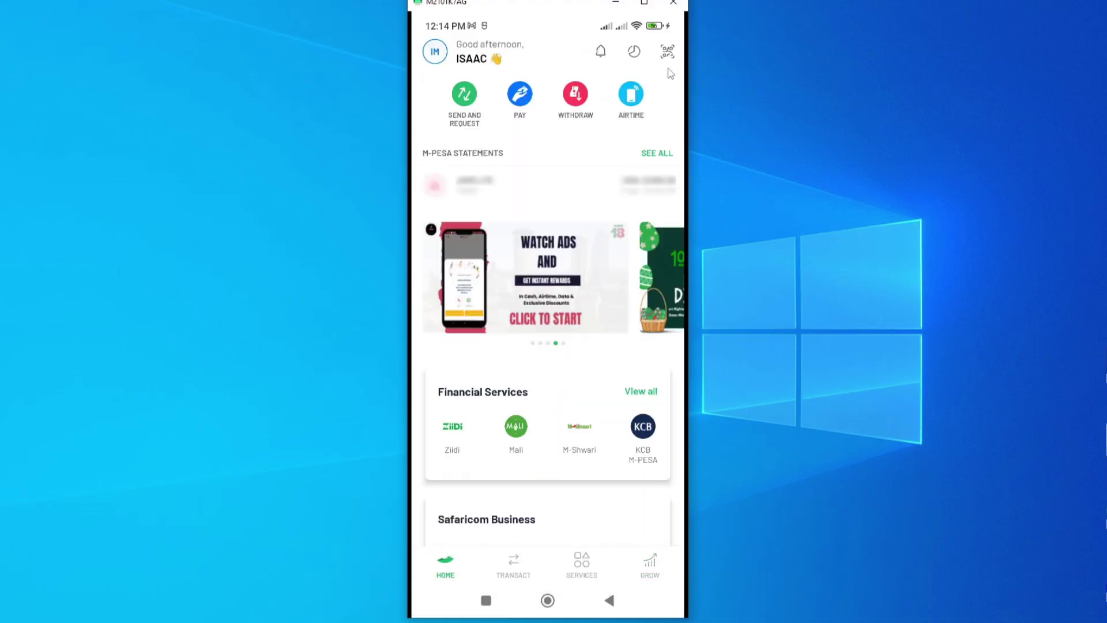
scroll(563, 280, up, 2)
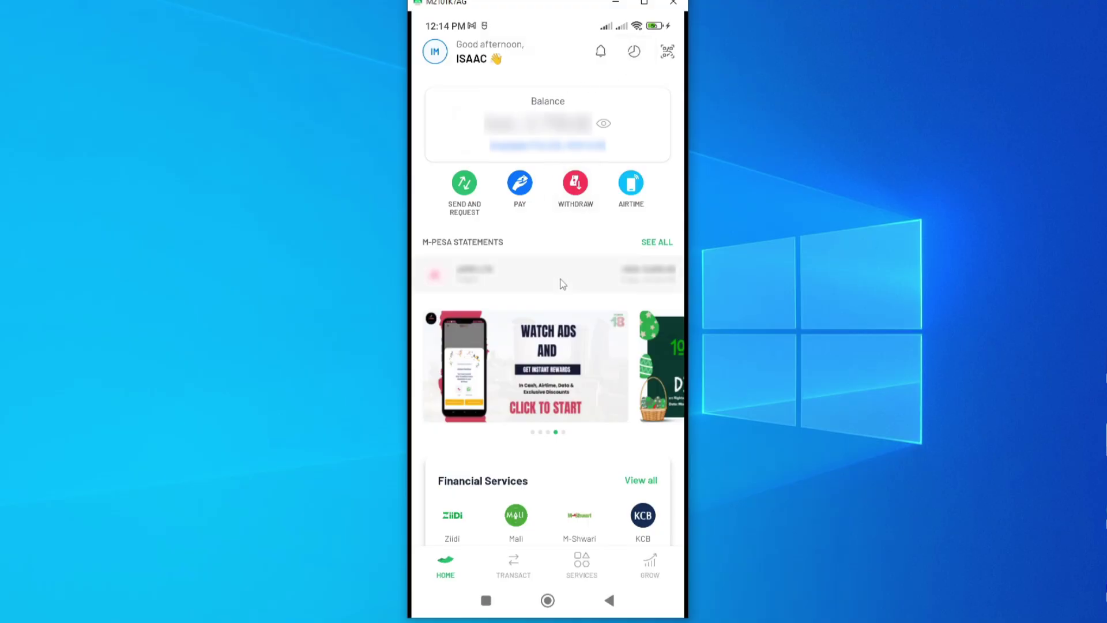
click(634, 50)
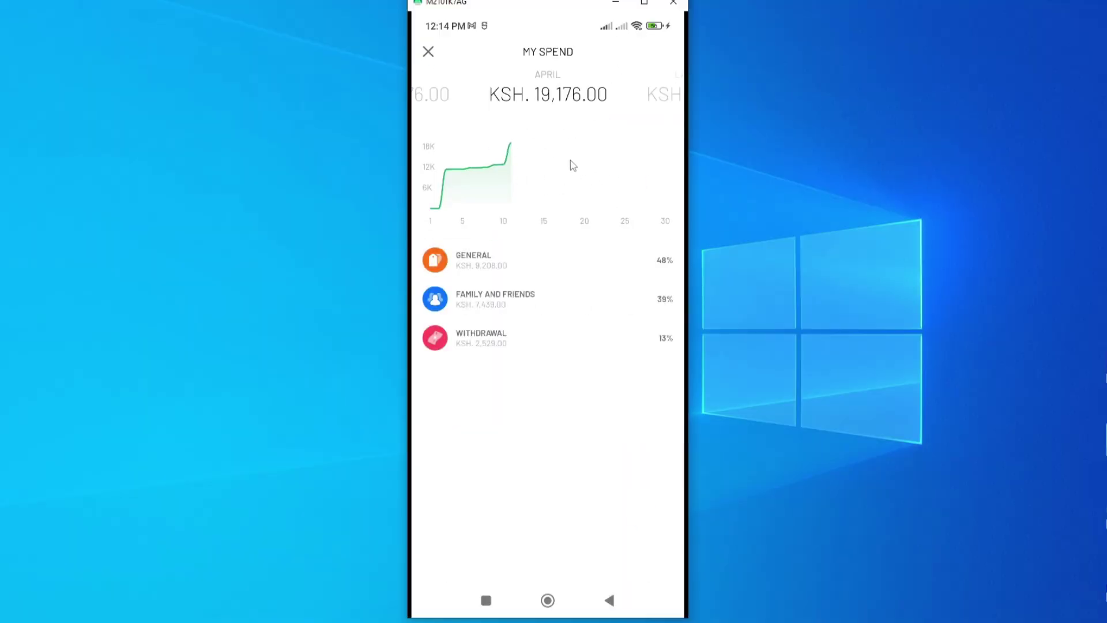
click(507, 260)
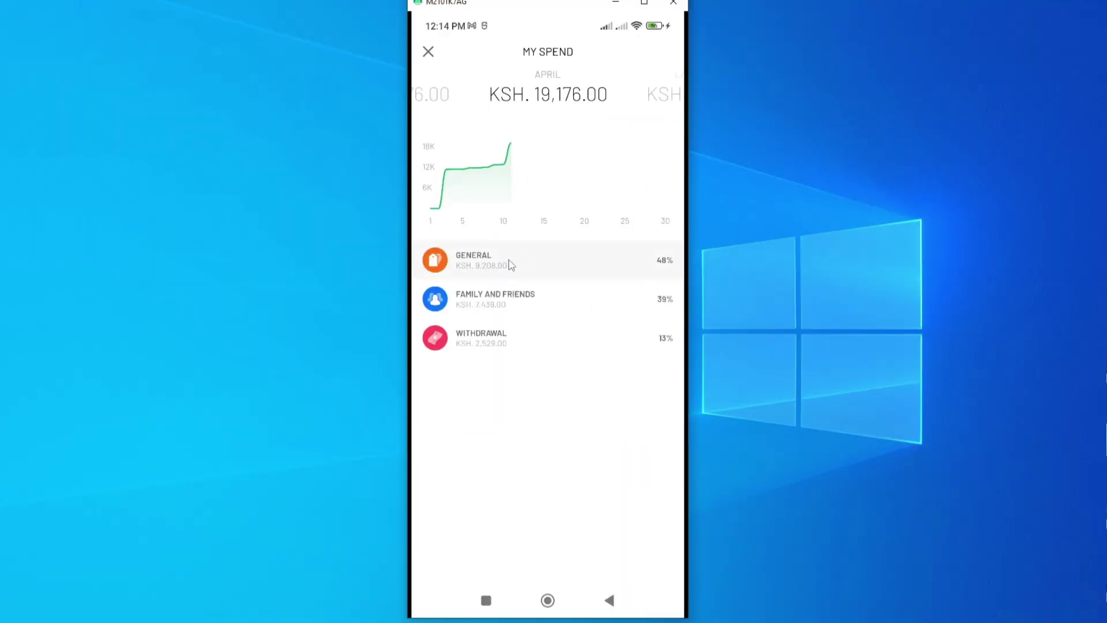
click(493, 267)
click(533, 306)
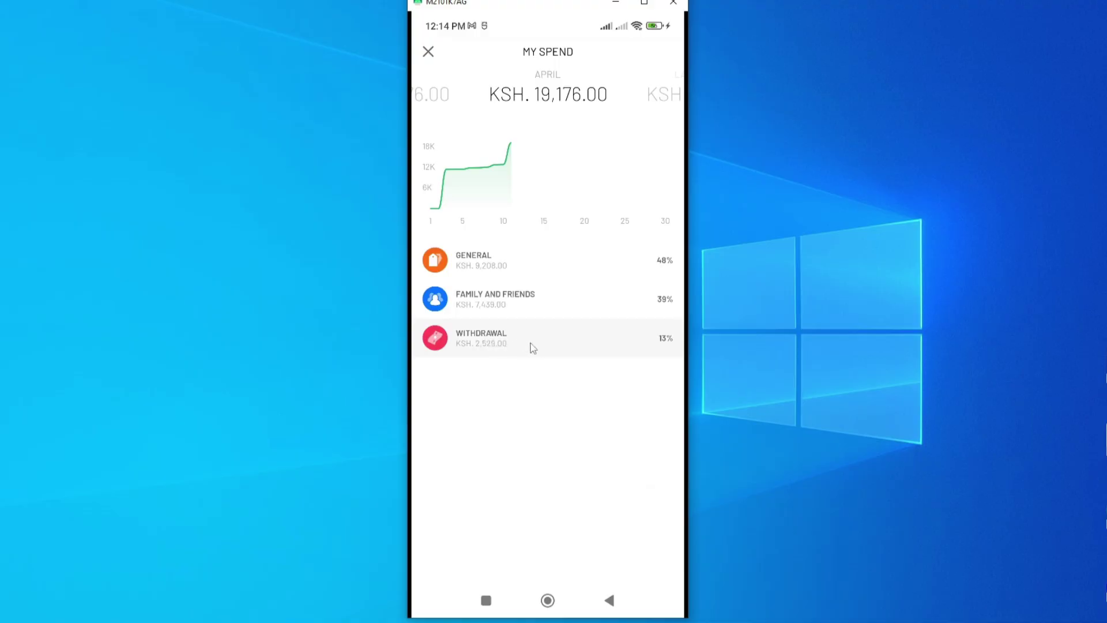
click(506, 264)
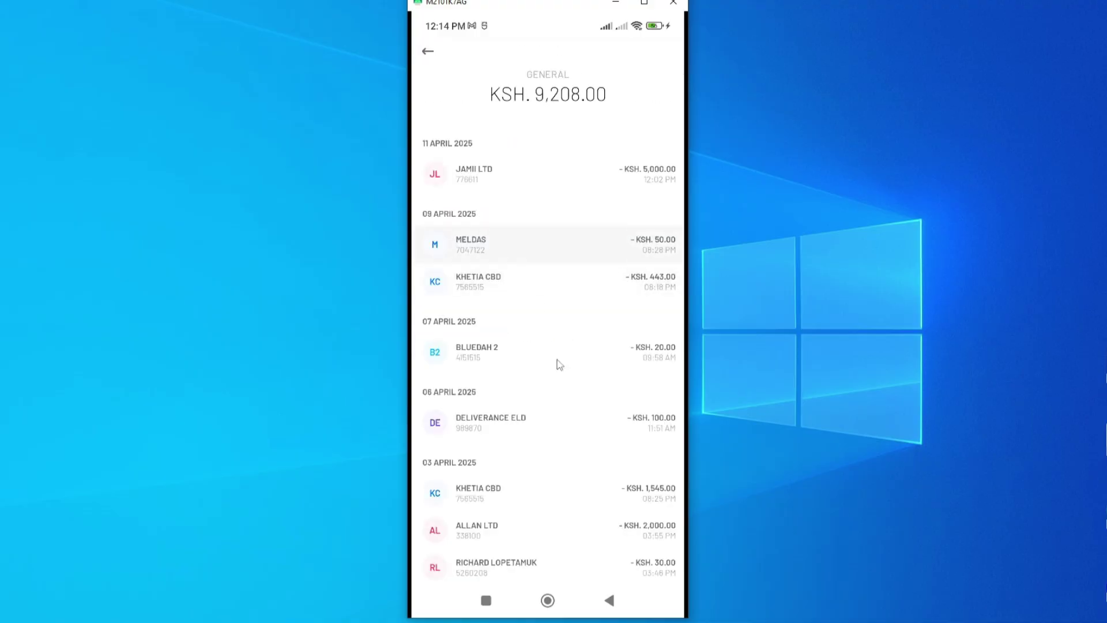
right_click(572, 112)
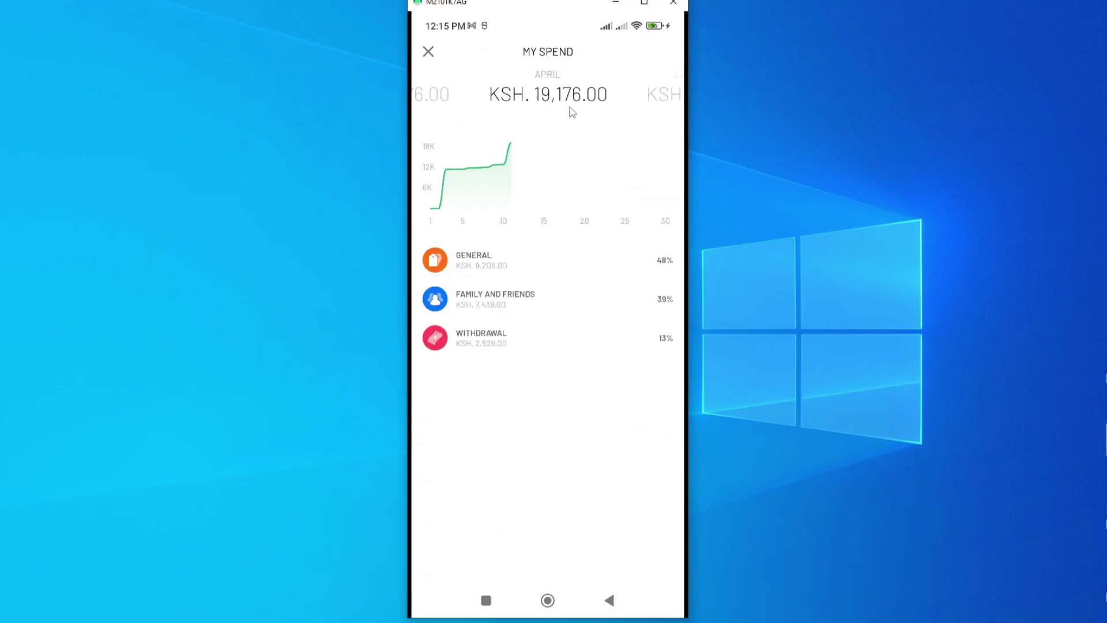
scroll(572, 112, right, 1)
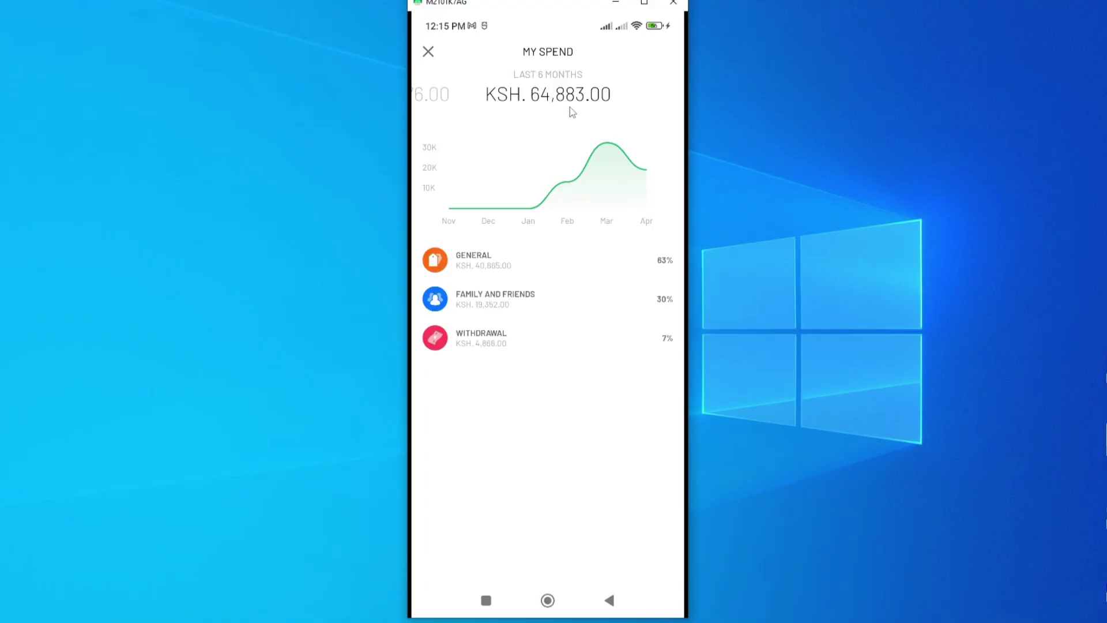
scroll(571, 109, left, 1)
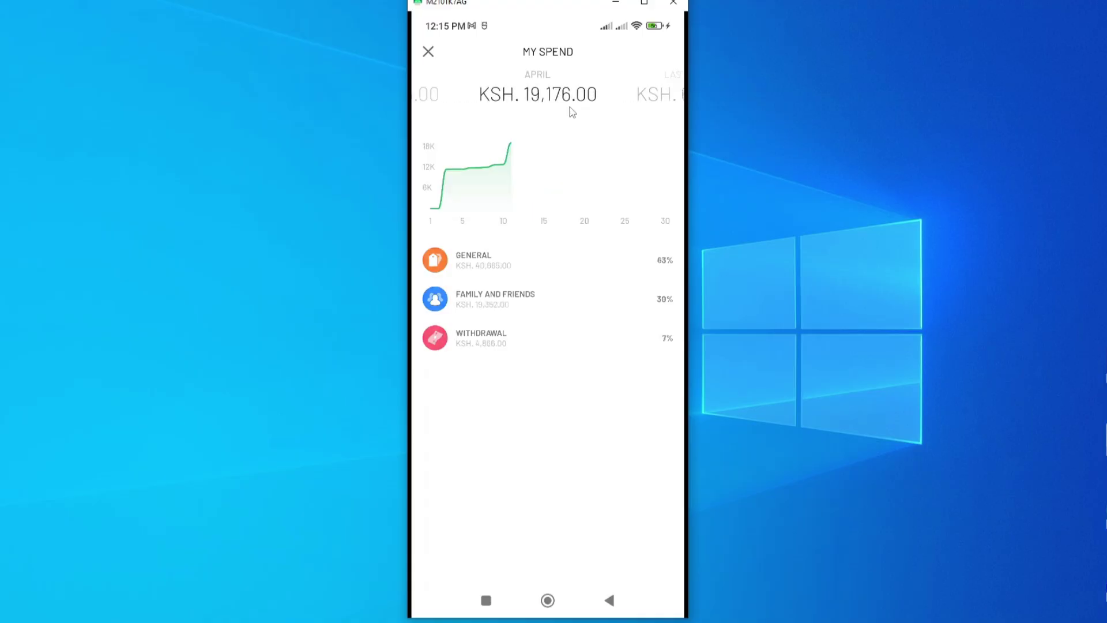
scroll(572, 112, left, 1)
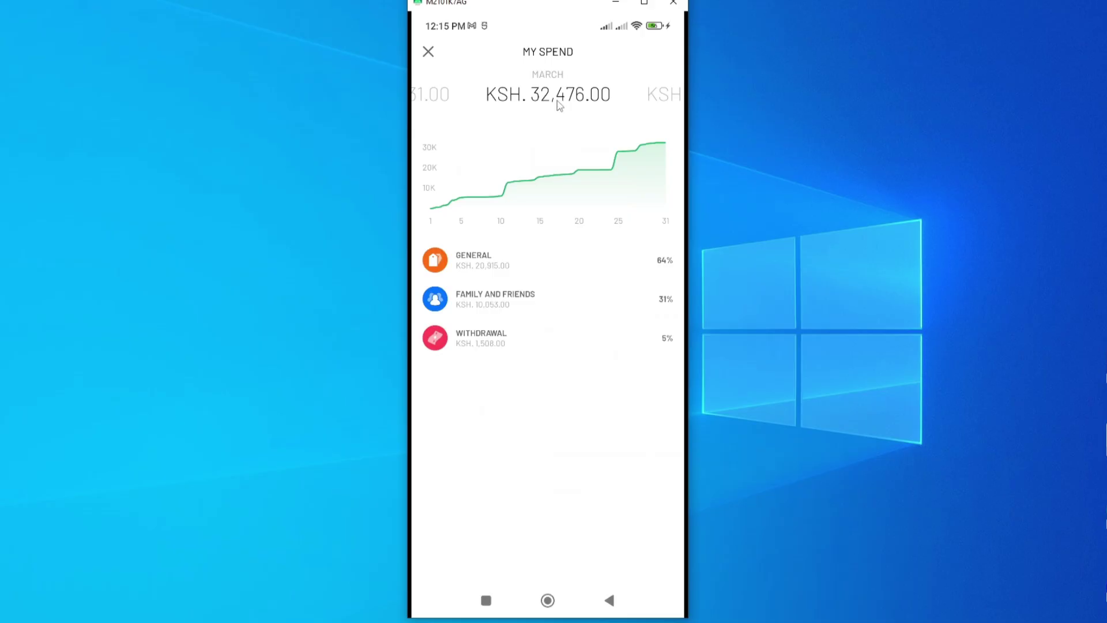
right_click(579, 278)
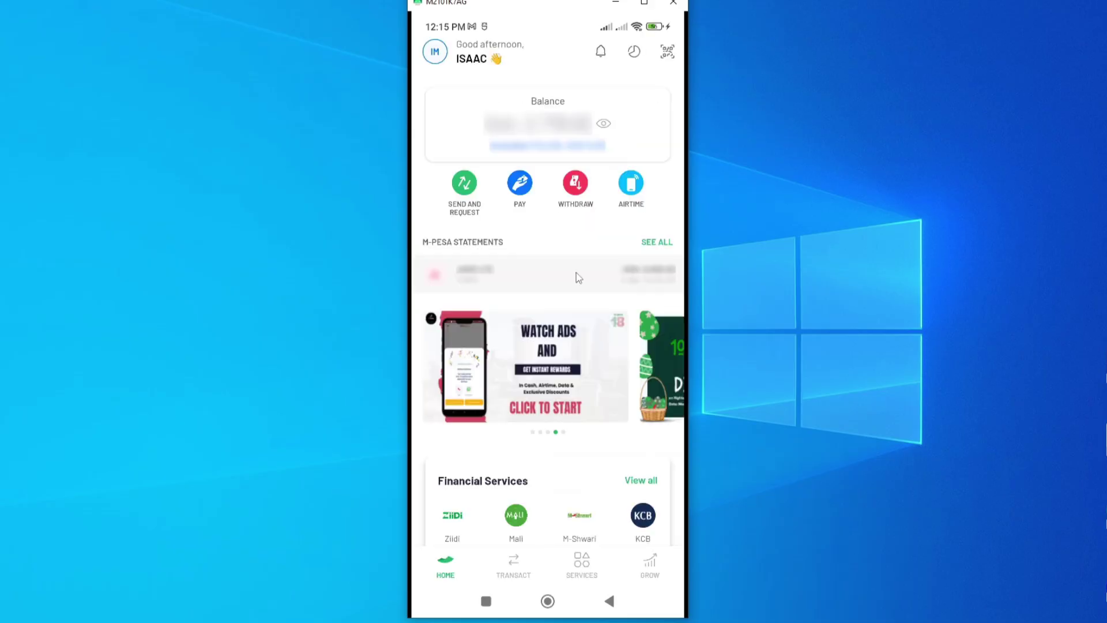